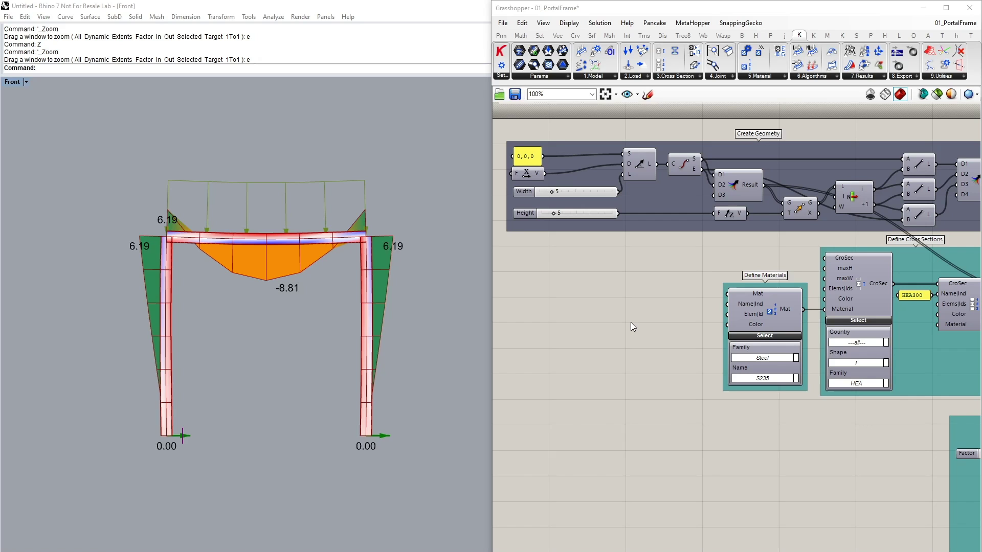
- Flex the frame height, then review the element, cross-section and support groups
{"action": "left_click_drag", "start_coordinate": [554, 214], "coordinate": [552, 191]}
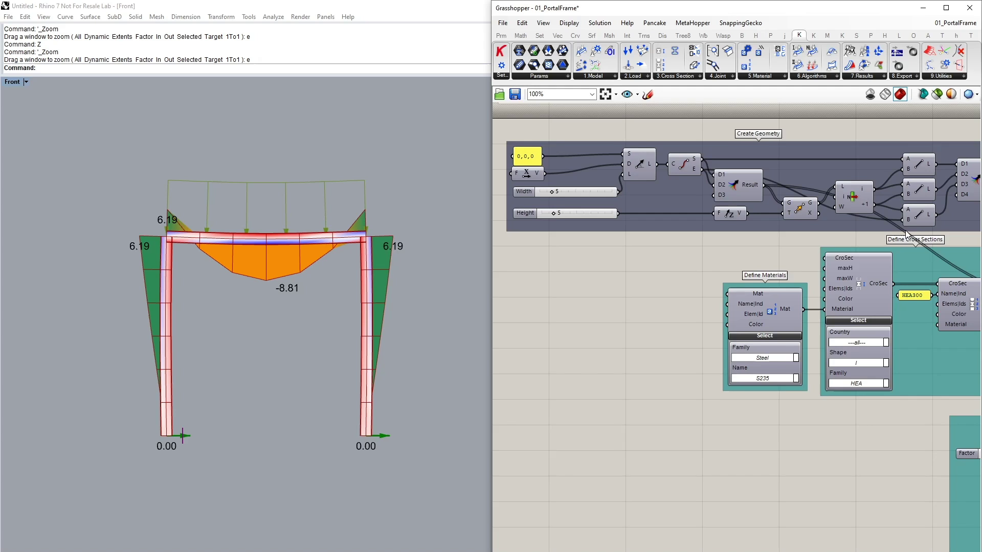
{"action": "right_click_drag", "start_coordinate": [850, 222], "coordinate": [608, 232]}
{"action": "right_click_drag", "start_coordinate": [814, 227], "coordinate": [733, 232]}
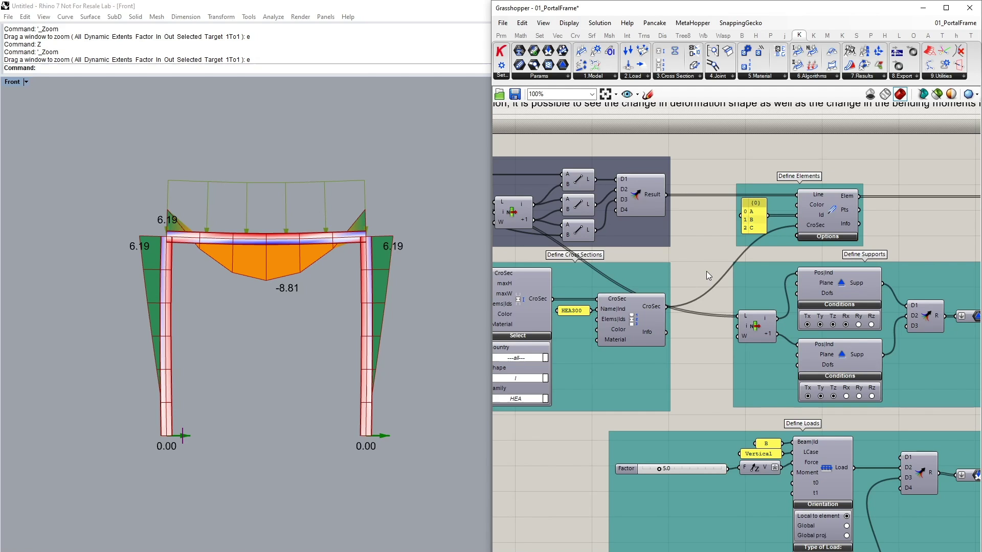
{"action": "scroll", "coordinate": [707, 270], "scroll_direction": "up", "scroll_amount": 2}
{"action": "right_click_drag", "start_coordinate": [549, 326], "coordinate": [722, 325]}
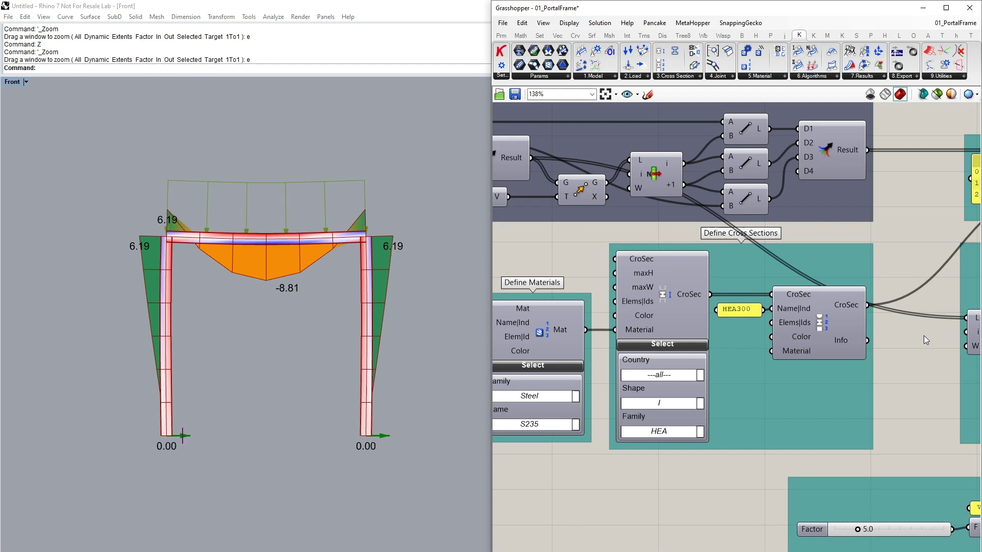
{"action": "right_click_drag", "start_coordinate": [923, 335], "coordinate": [745, 355]}
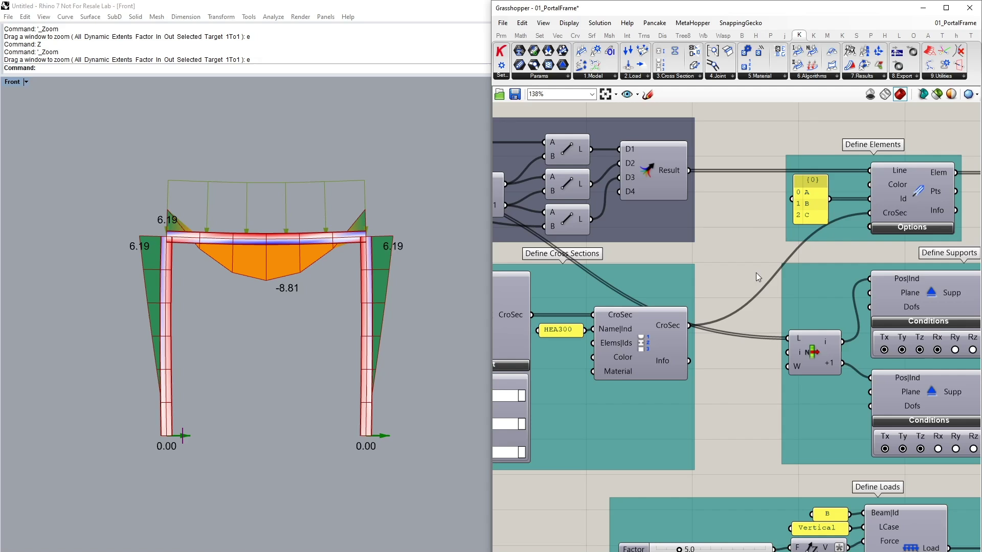
{"action": "right_click_drag", "start_coordinate": [762, 272], "coordinate": [591, 259]}
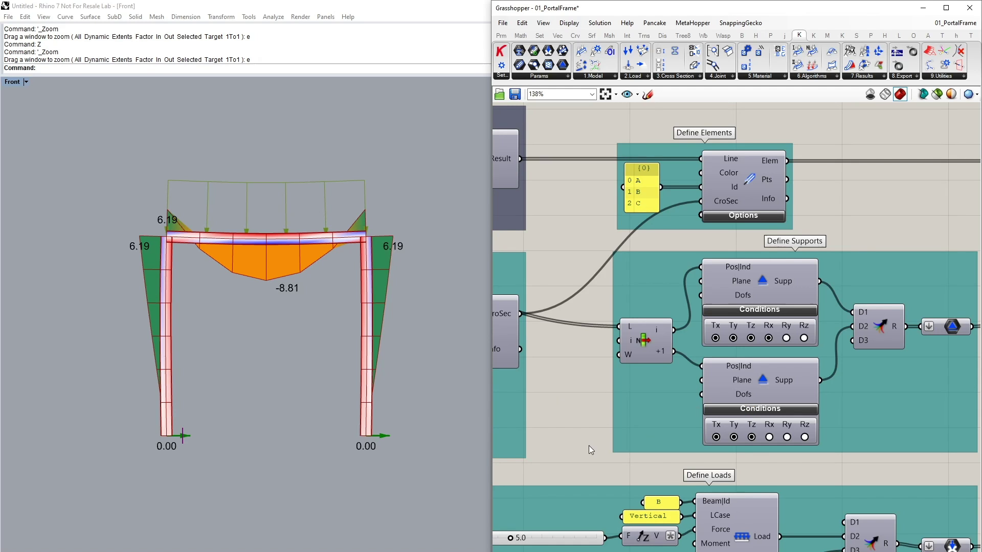
- Review the load and joint definitions, then the model assembly and analysis
{"action": "right_click_drag", "start_coordinate": [588, 446], "coordinate": [640, 210]}
{"action": "scroll", "coordinate": [640, 211], "scroll_direction": "down", "scroll_amount": 1}
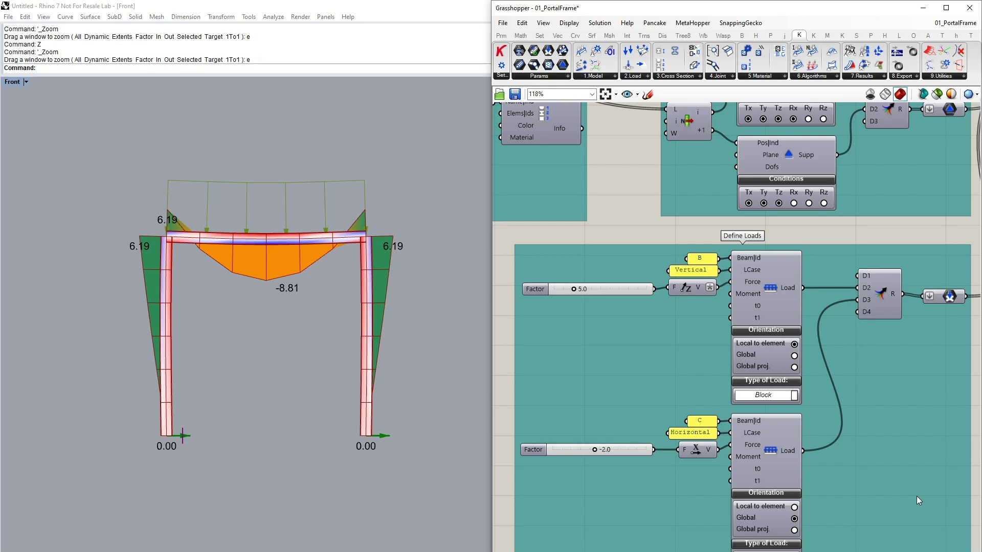
{"action": "right_click_drag", "start_coordinate": [878, 509], "coordinate": [814, 156]}
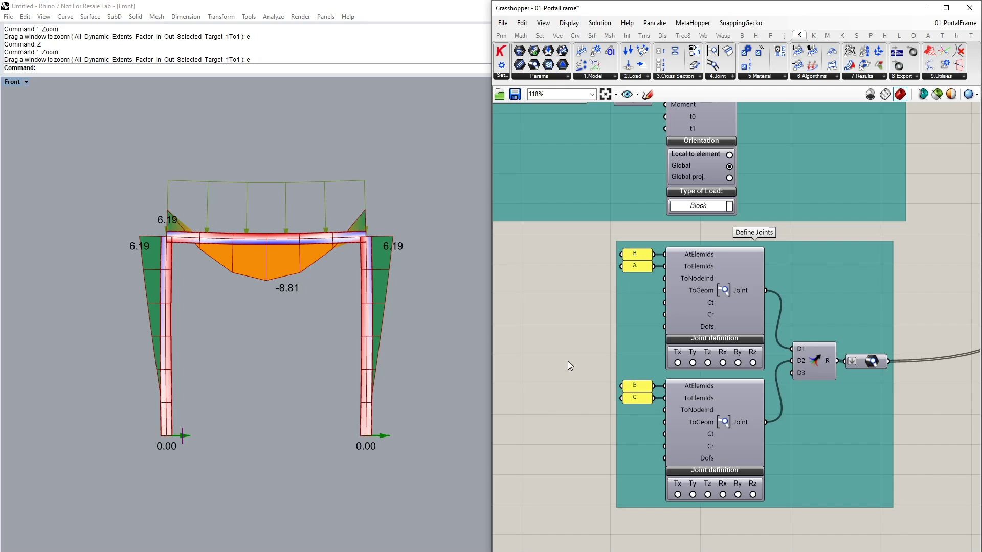
{"action": "right_click_drag", "start_coordinate": [584, 313], "coordinate": [518, 459]}
{"action": "right_click_drag", "start_coordinate": [821, 263], "coordinate": [673, 348]}
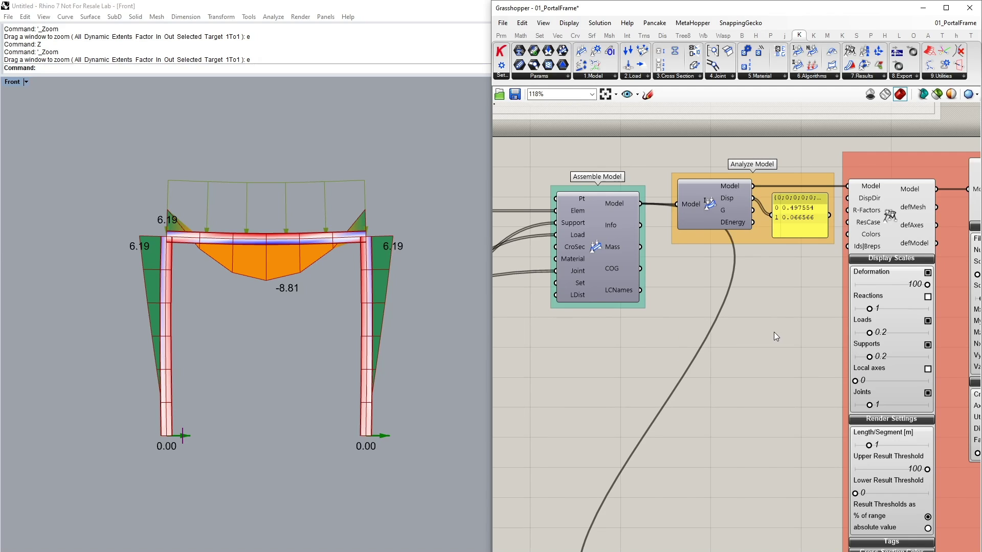
- Reduce the deformation scale to about 69.7 and set Length/Segment to 0.48
{"action": "right_click_drag", "start_coordinate": [810, 287], "coordinate": [758, 290]}
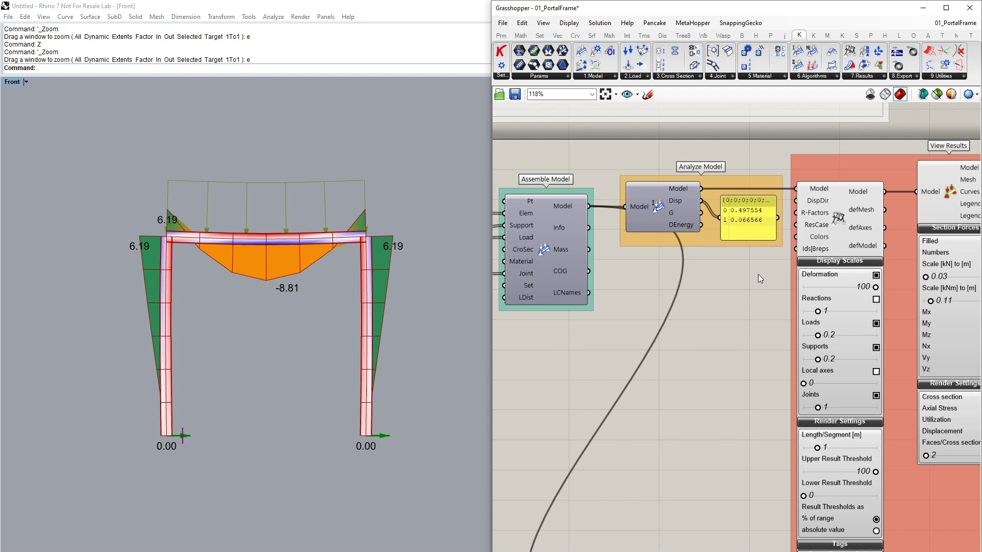
{"action": "right_click_drag", "start_coordinate": [758, 274], "coordinate": [646, 249]}
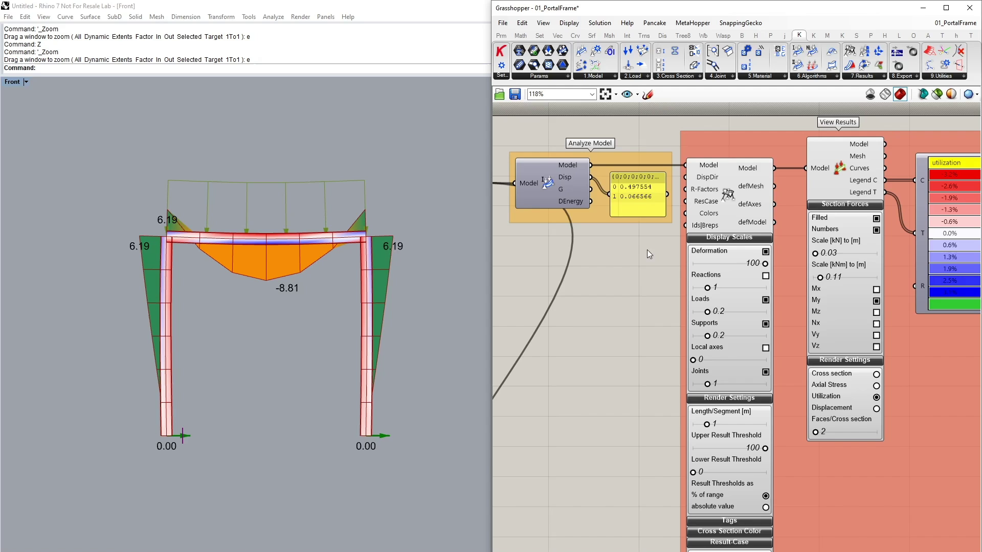
{"action": "left_click", "coordinate": [768, 267]}
{"action": "mouse_move", "coordinate": [766, 265]}
{"action": "left_mouse_down"}
{"action": "mouse_move", "coordinate": [711, 264]}
{"action": "mouse_move", "coordinate": [784, 265]}
{"action": "left_mouse_up"}
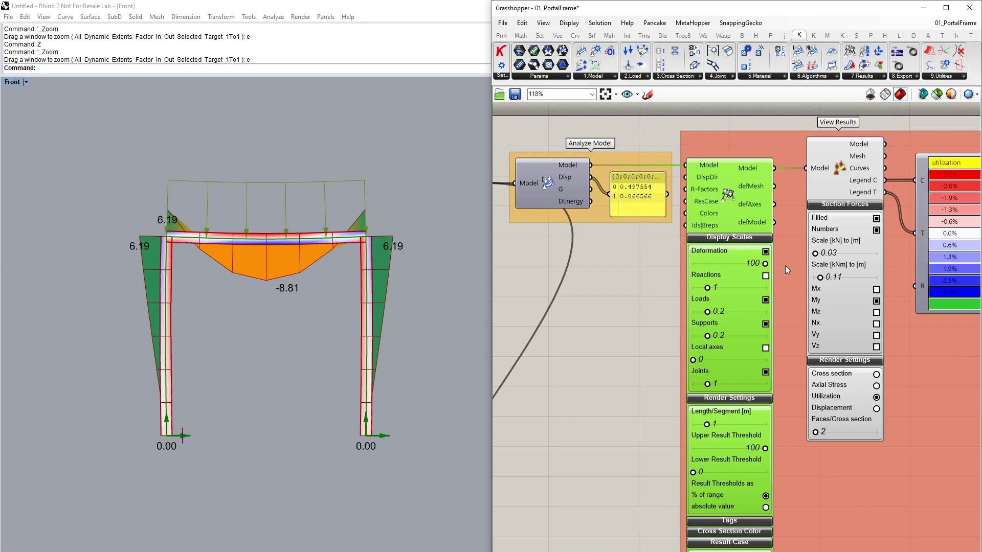
{"action": "left_click", "coordinate": [596, 443]}
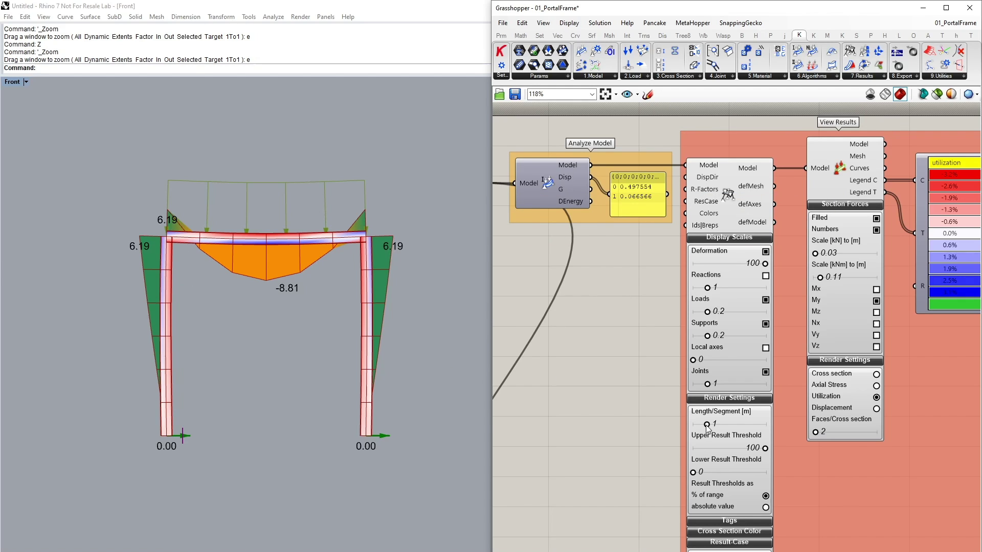
{"action": "left_click_drag", "start_coordinate": [706, 424], "coordinate": [699, 424]}
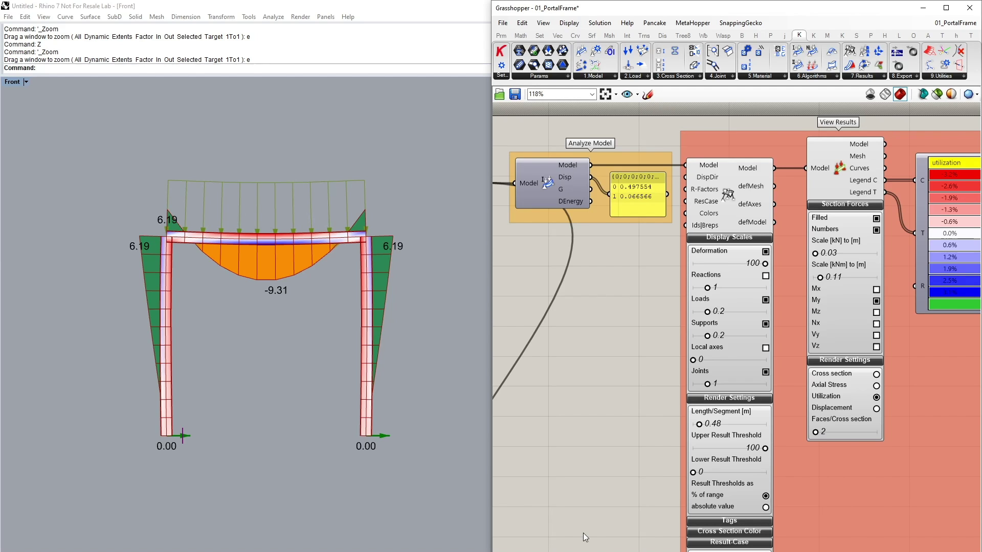
- Display the Horizontal result case, switch back to Vertical, and return to Define Supports
{"action": "right_click", "coordinate": [587, 477]}
{"action": "left_click", "coordinate": [559, 483]}
{"action": "right_click_drag", "start_coordinate": [585, 480], "coordinate": [580, 365]}
{"action": "left_click", "coordinate": [707, 442]}
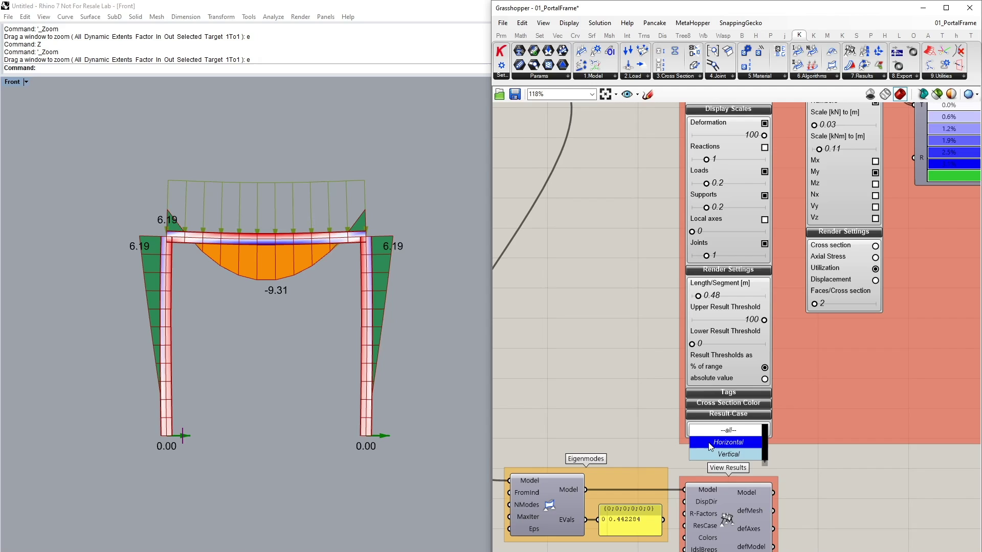
{"action": "left_click", "coordinate": [715, 433]}
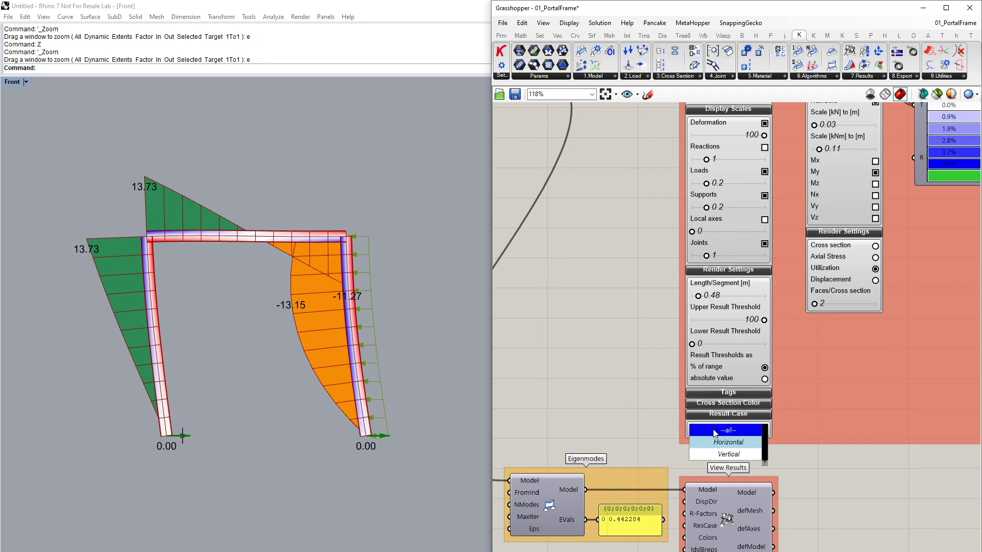
{"action": "left_click", "coordinate": [716, 452]}
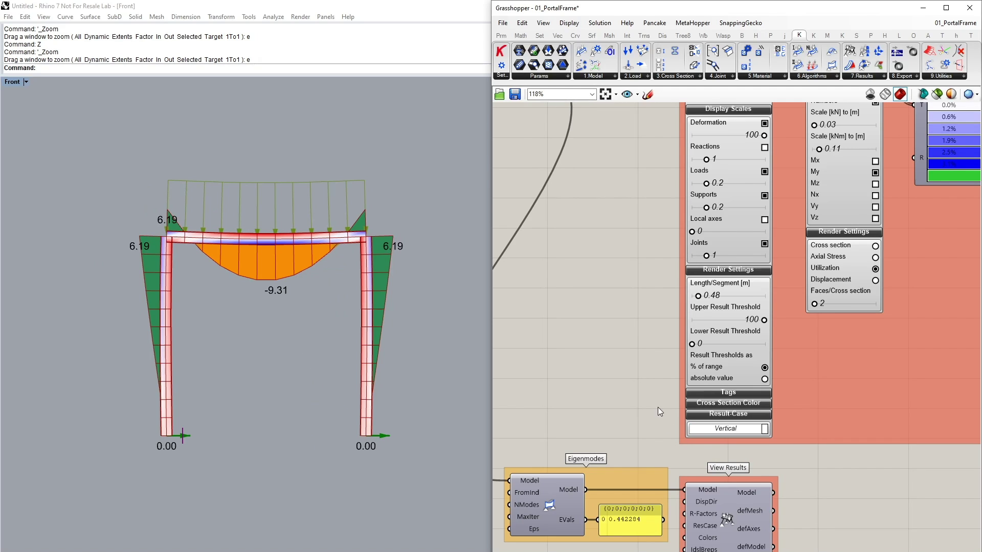
{"action": "right_click_drag", "start_coordinate": [593, 308], "coordinate": [849, 378]}
{"action": "right_click_drag", "start_coordinate": [590, 351], "coordinate": [884, 352]}
{"action": "right_click_drag", "start_coordinate": [703, 356], "coordinate": [755, 371]}
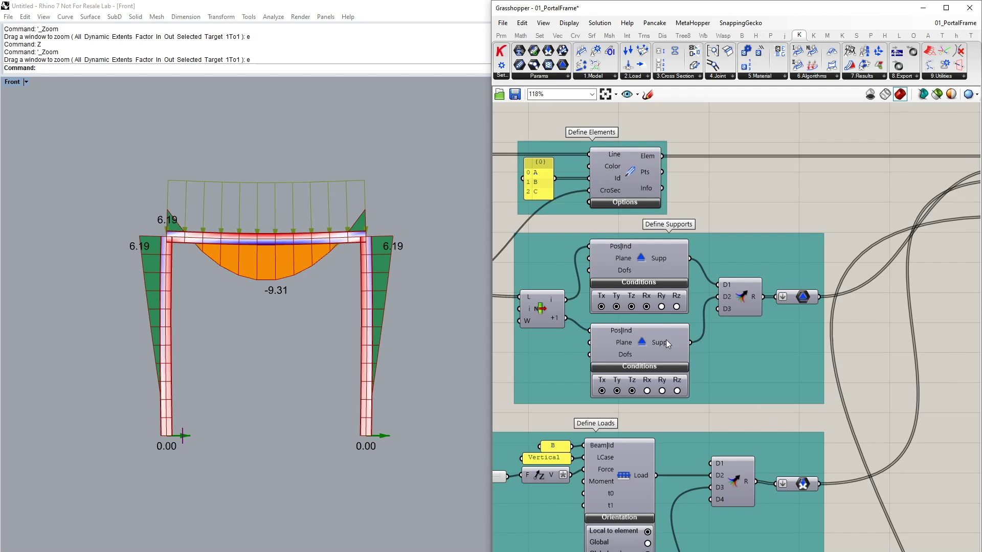
- Tick Ry on both supports, toggling the second support's Tx off and back on
{"action": "left_click", "coordinate": [661, 306]}
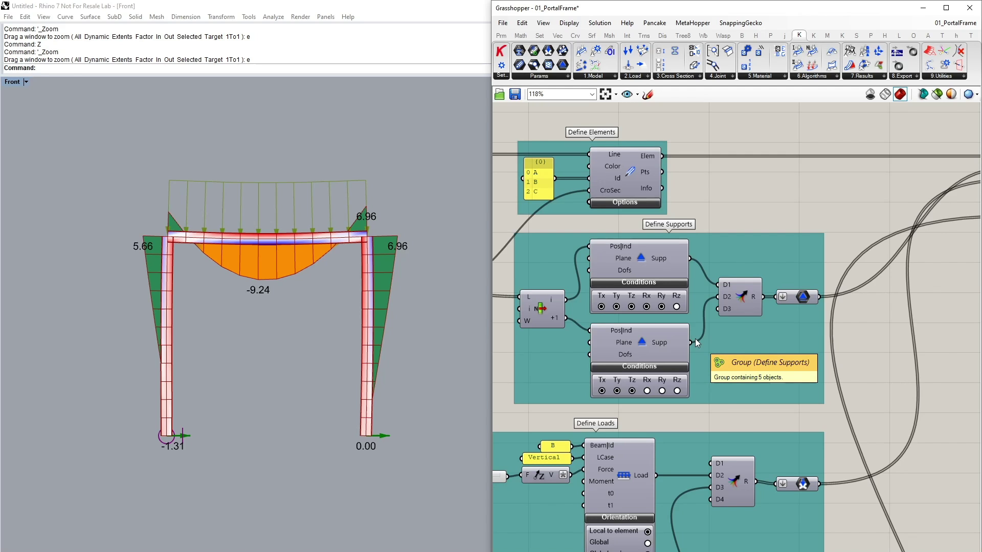
{"action": "left_click", "coordinate": [601, 390]}
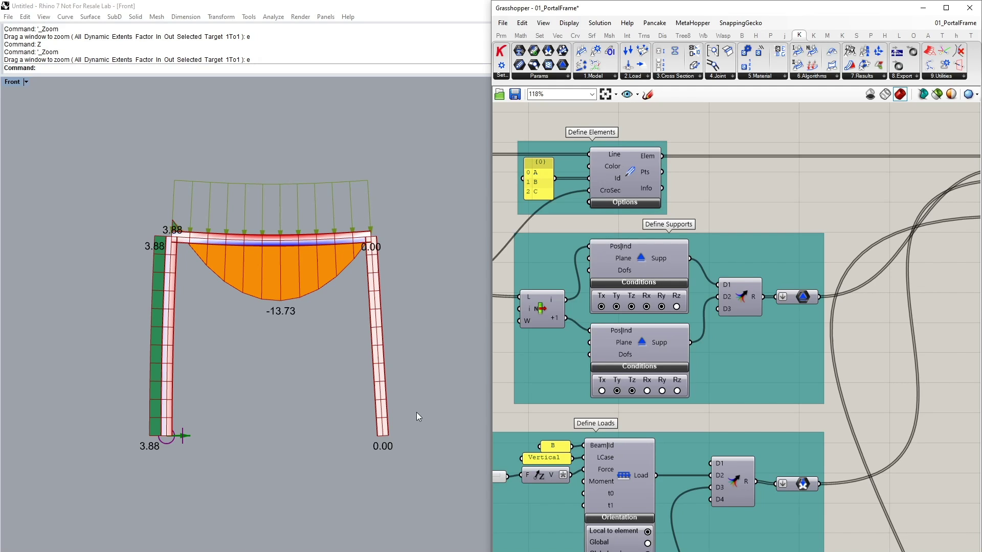
{"action": "left_click", "coordinate": [602, 391]}
{"action": "left_click", "coordinate": [662, 390]}
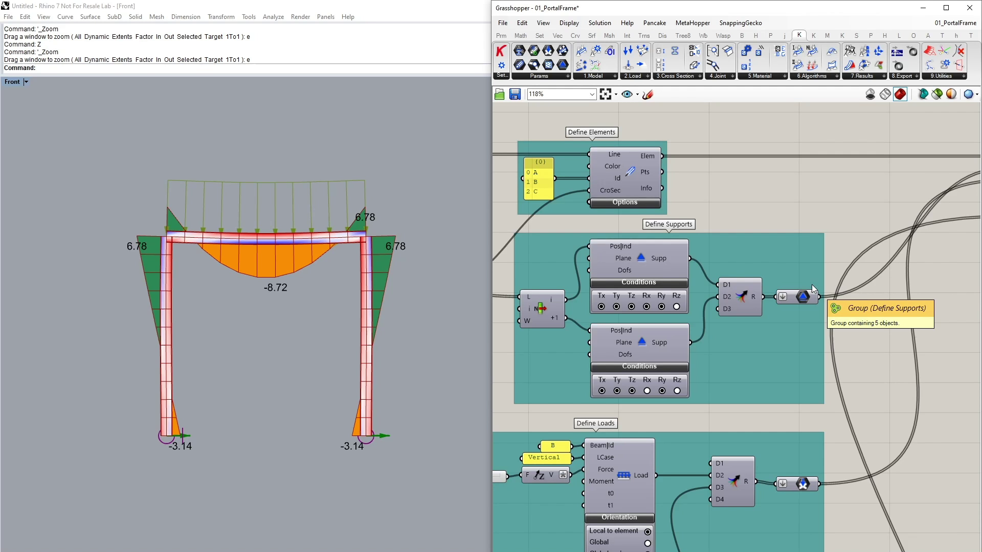
{"action": "right_click_drag", "start_coordinate": [881, 361], "coordinate": [575, 354]}
- Show results for the Horizontal load case
{"action": "right_click_drag", "start_coordinate": [789, 407], "coordinate": [571, 340]}
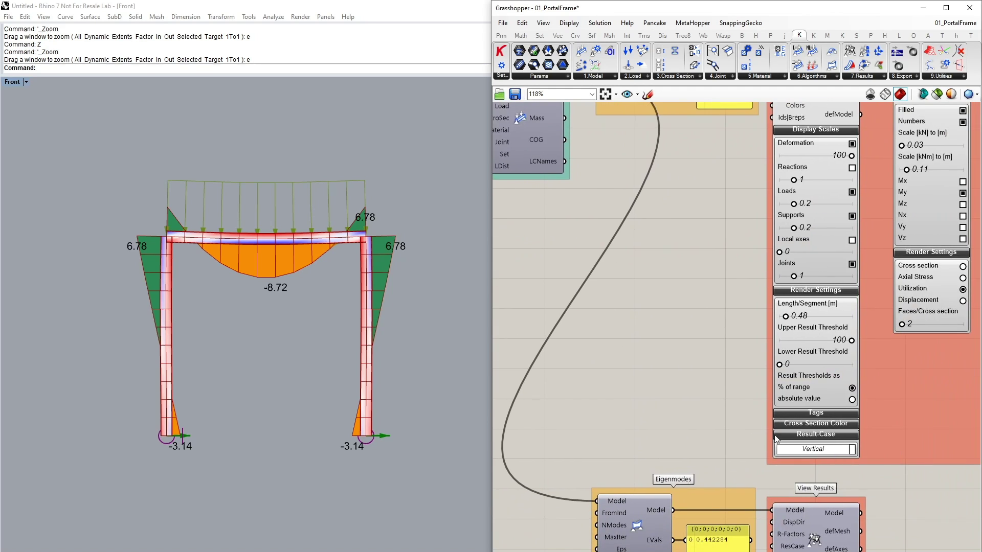
{"action": "left_click", "coordinate": [818, 455]}
{"action": "left_click", "coordinate": [821, 449]}
{"action": "left_click", "coordinate": [821, 464]}
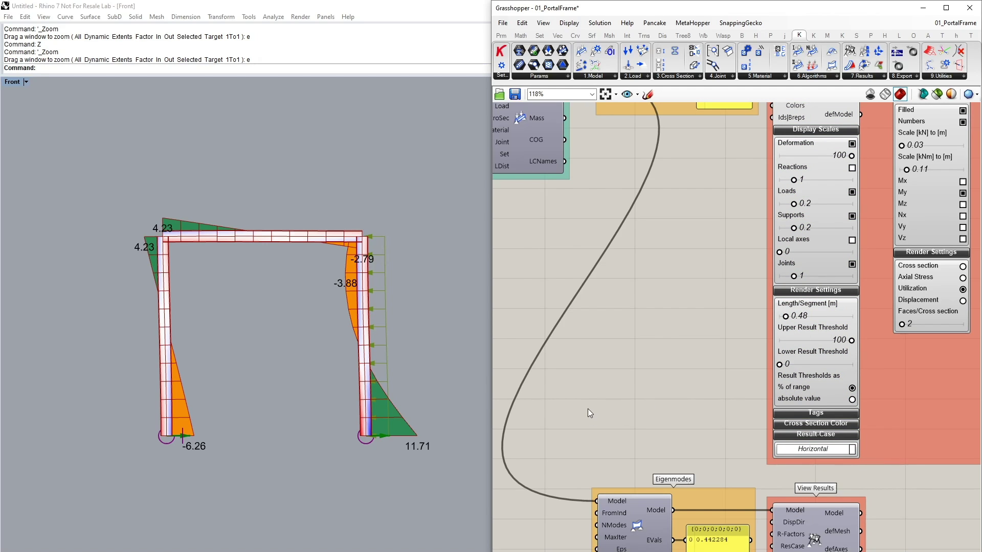
- Set the ModelView Deformation scale to 200 in Slider Control
{"action": "right_click_drag", "start_coordinate": [587, 413], "coordinate": [620, 435]}
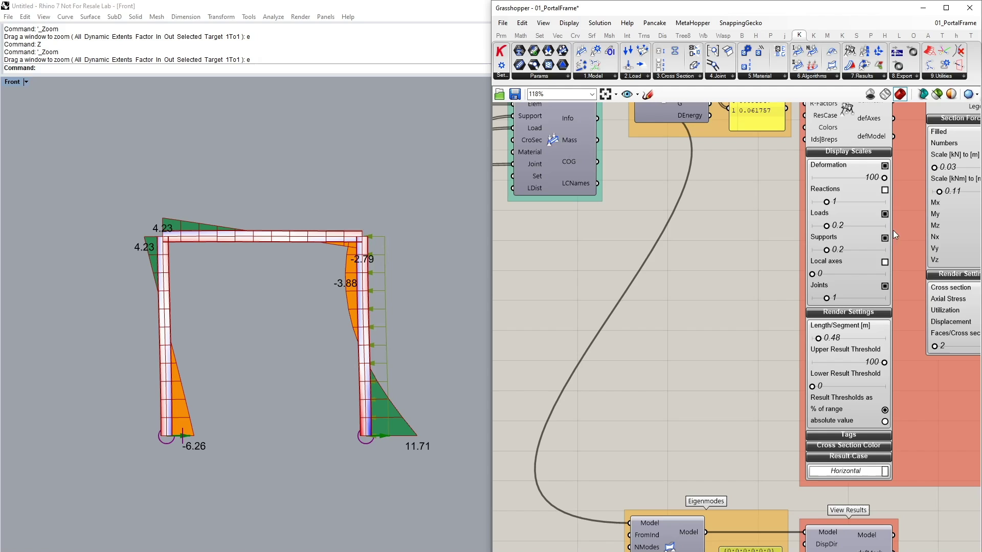
{"action": "double_click", "coordinate": [884, 177]}
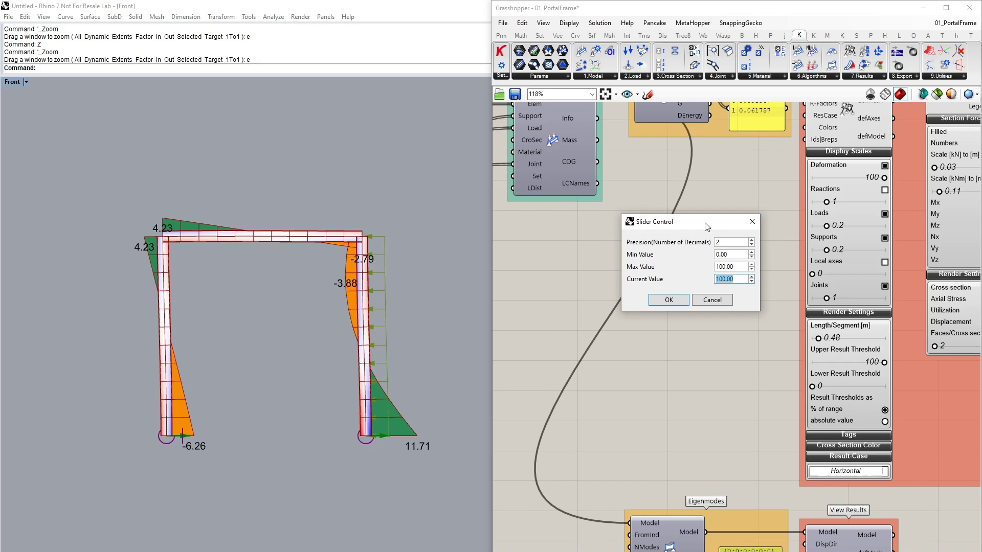
{"action": "type", "text": "200"}
{"action": "key", "text": "Return"}
{"action": "double_click", "coordinate": [729, 279]}
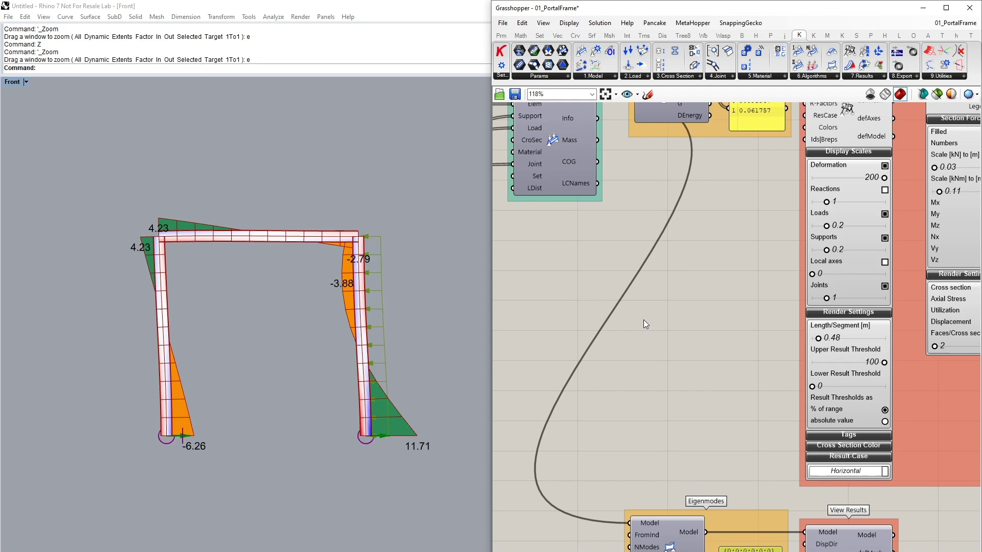
- Free the second support in Tx and release Ry at both supports
{"action": "right_click_drag", "start_coordinate": [545, 319], "coordinate": [859, 306]}
{"action": "right_click_drag", "start_coordinate": [655, 318], "coordinate": [839, 323]}
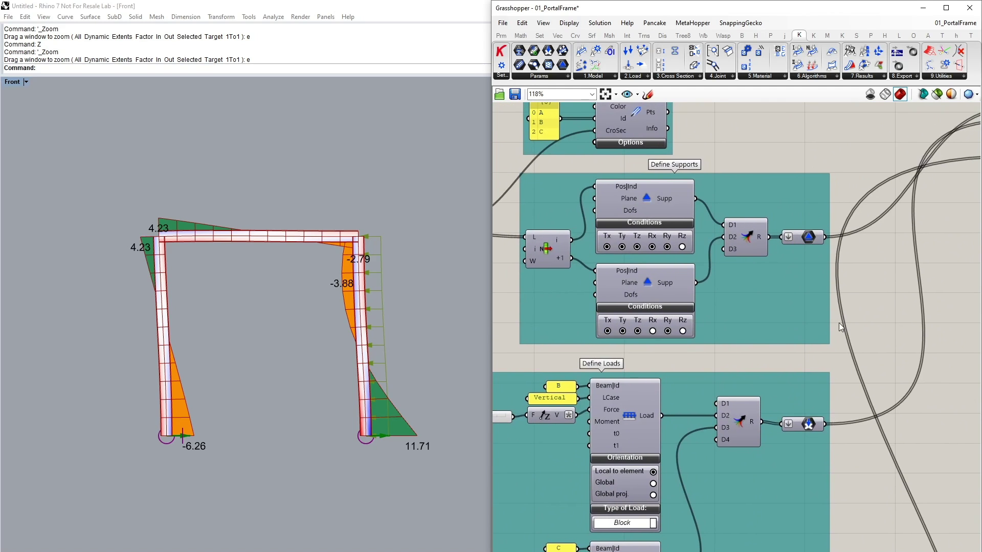
{"action": "left_click", "coordinate": [607, 331]}
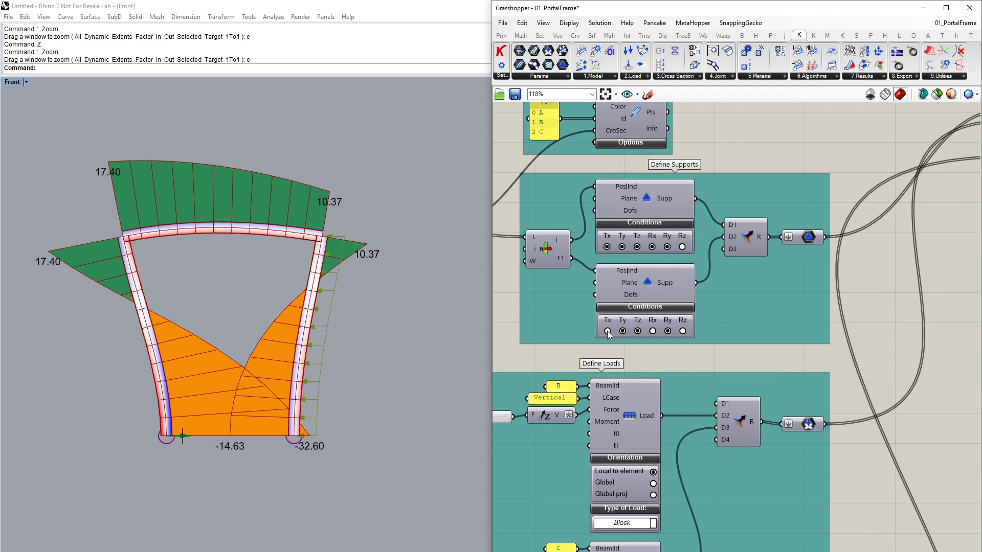
{"action": "left_click", "coordinate": [667, 247]}
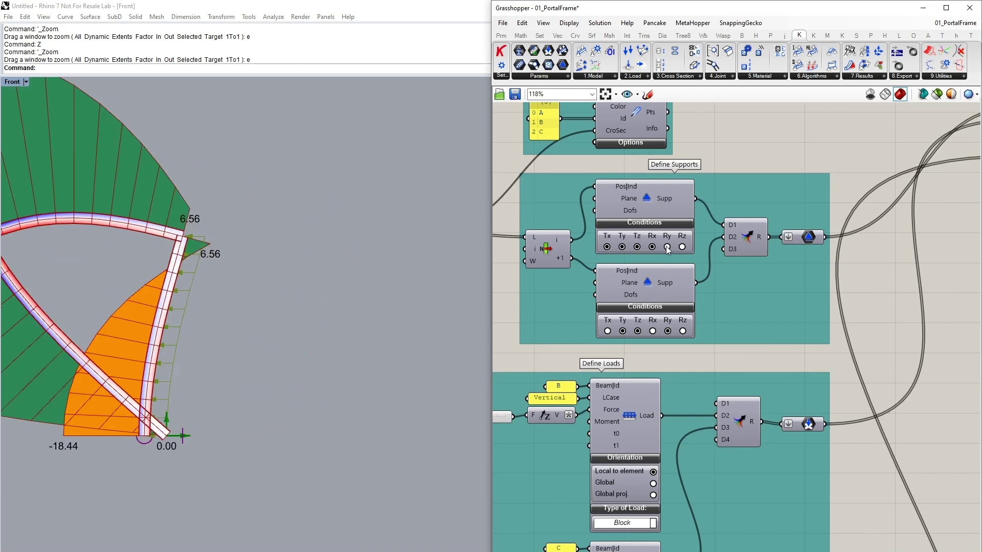
{"action": "left_click", "coordinate": [667, 331]}
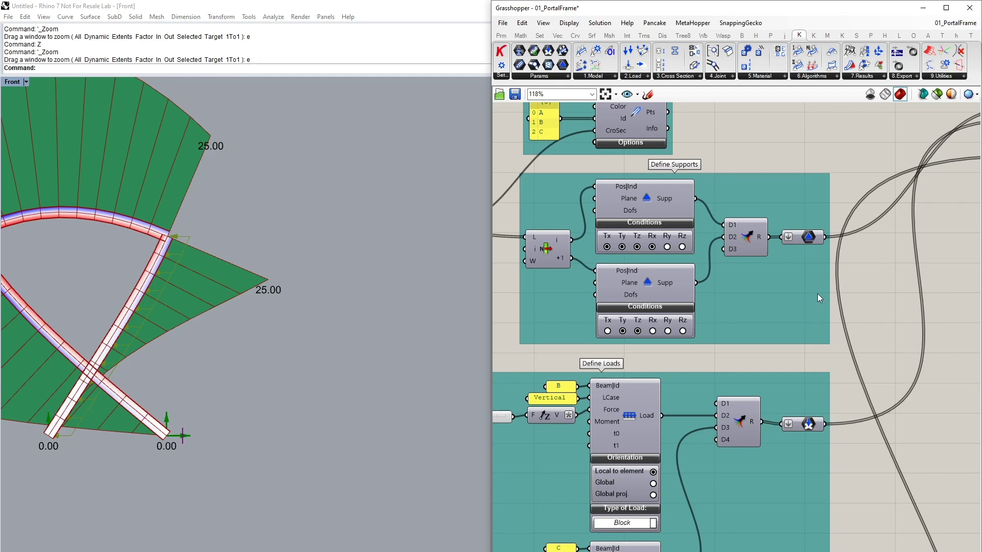
{"action": "scroll", "coordinate": [885, 283], "scroll_direction": "down", "scroll_amount": 3}
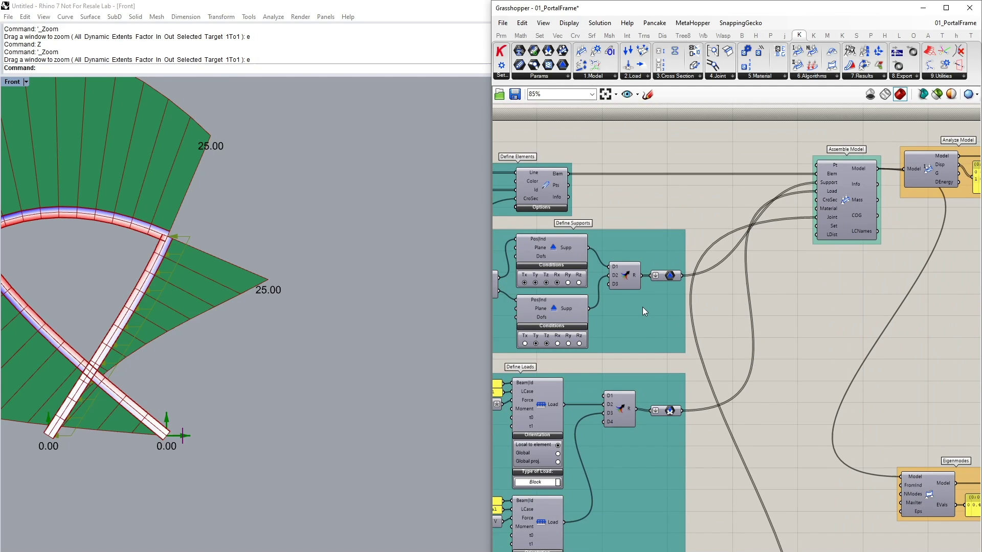
- Release Tz at a support and inspect the Analyze Model rigid-body-mode warning
{"action": "left_click", "coordinate": [546, 283]}
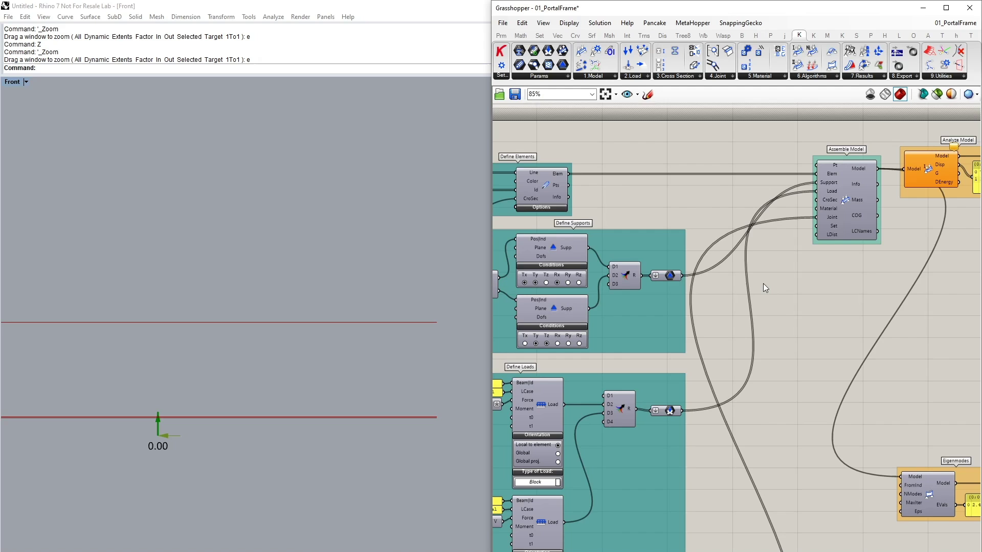
{"action": "right_click_drag", "start_coordinate": [877, 283], "coordinate": [791, 250]}
{"action": "scroll", "coordinate": [791, 251], "scroll_direction": "up", "scroll_amount": 3}
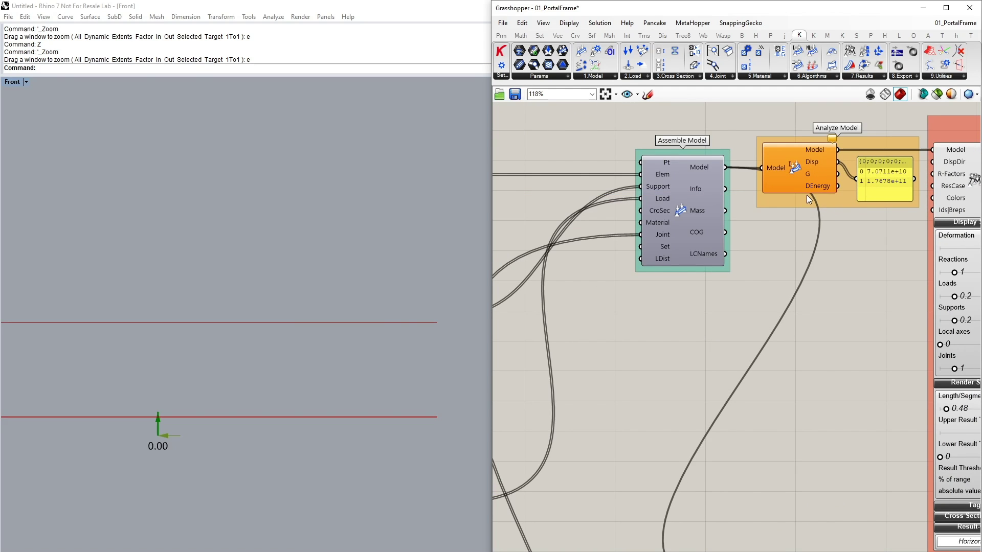
{"action": "mouse_move", "coordinate": [833, 138]}
- Select the ModelView component, then choose View Results from its quick actions
{"action": "right_click_drag", "start_coordinate": [870, 274], "coordinate": [799, 259]}
{"action": "left_click", "coordinate": [868, 211]}
{"action": "right_click_drag", "start_coordinate": [868, 210], "coordinate": [779, 222]}
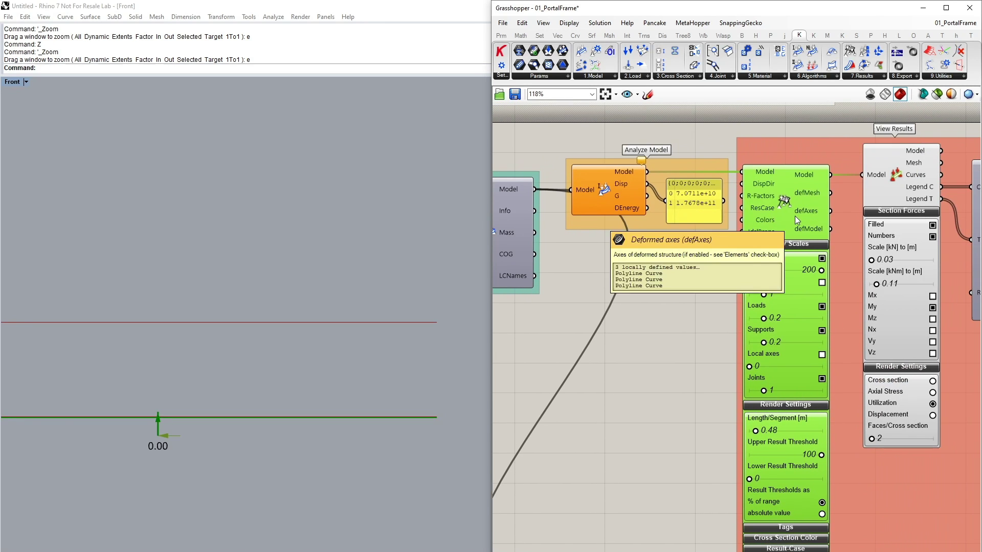
{"action": "middle_click", "coordinate": [794, 216]}
{"action": "left_click", "coordinate": [881, 167]}
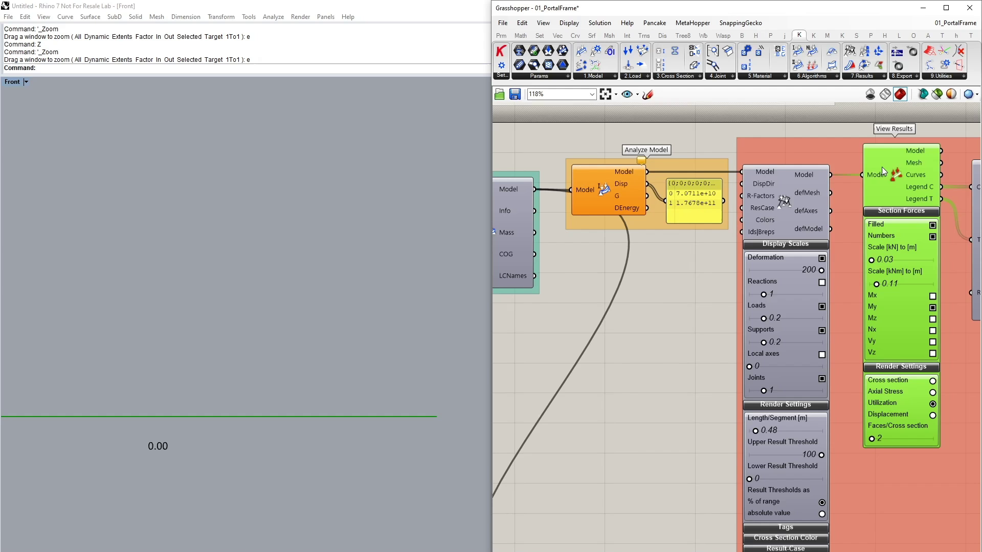
- Enable preview on the Eigenmodes View Results and adjust its deformation scale
{"action": "middle_click", "coordinate": [885, 164]}
{"action": "left_click", "coordinate": [685, 397]}
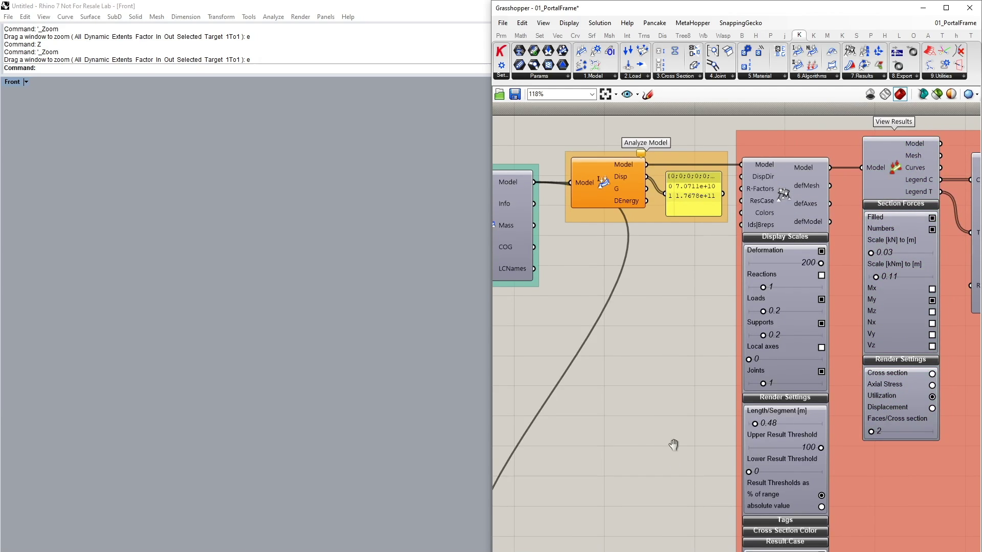
{"action": "right_click_drag", "start_coordinate": [673, 444], "coordinate": [677, 314]}
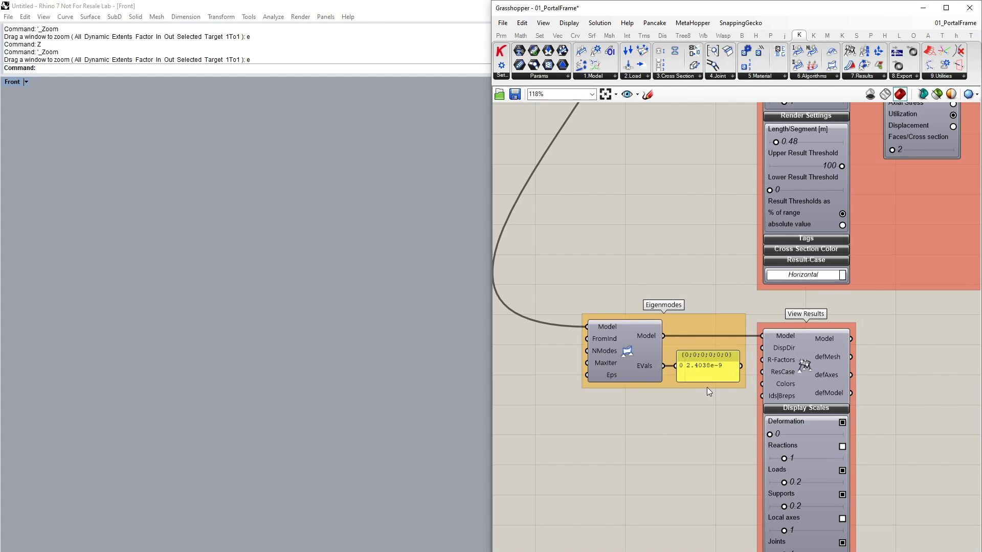
{"action": "left_click", "coordinate": [827, 361]}
{"action": "middle_click", "coordinate": [826, 361]}
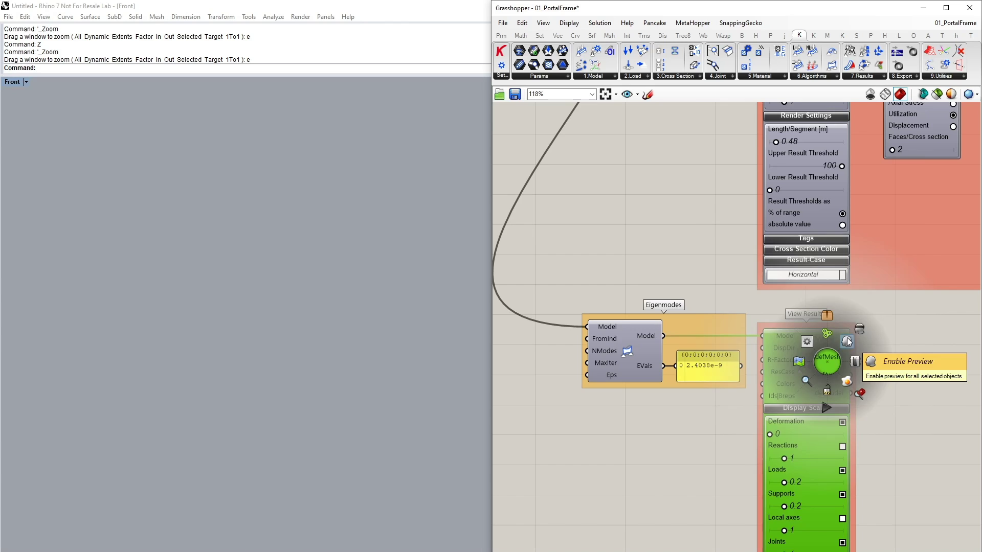
{"action": "left_click", "coordinate": [855, 347]}
{"action": "left_click", "coordinate": [912, 382]}
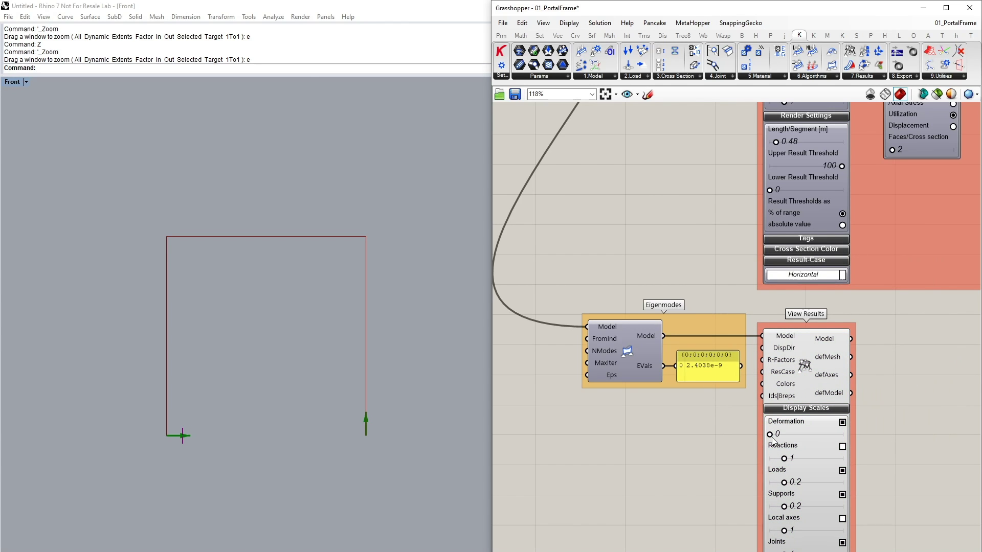
{"action": "left_click_drag", "start_coordinate": [769, 435], "coordinate": [774, 441]}
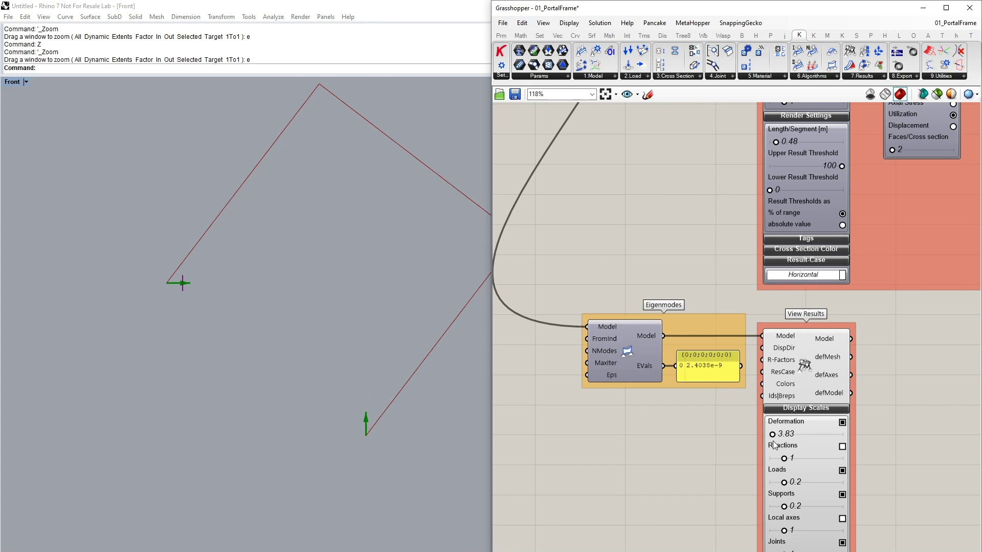
{"action": "left_click_drag", "start_coordinate": [774, 445], "coordinate": [770, 446]}
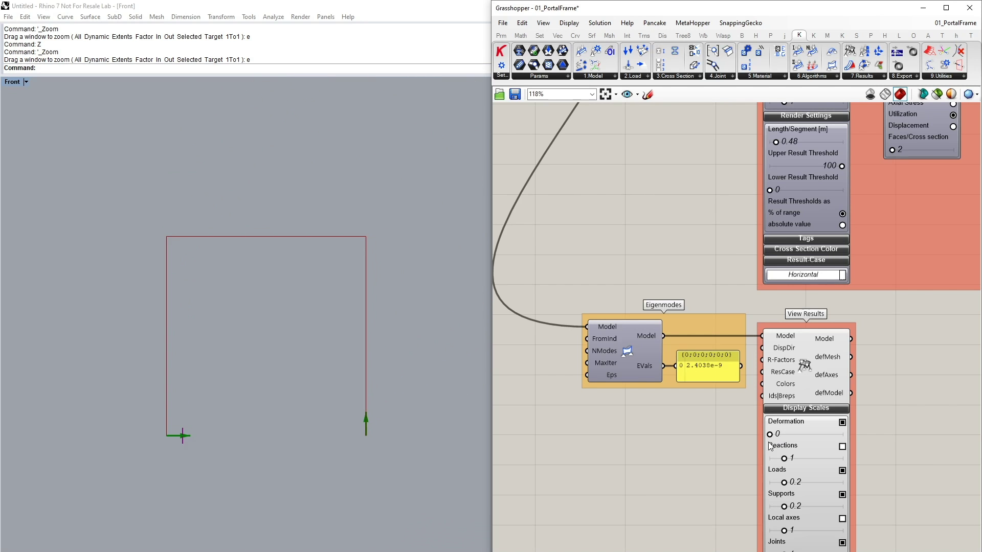
- Restore the vertical translation restraint at the left support
{"action": "scroll", "coordinate": [770, 442], "scroll_direction": "down", "scroll_amount": 2}
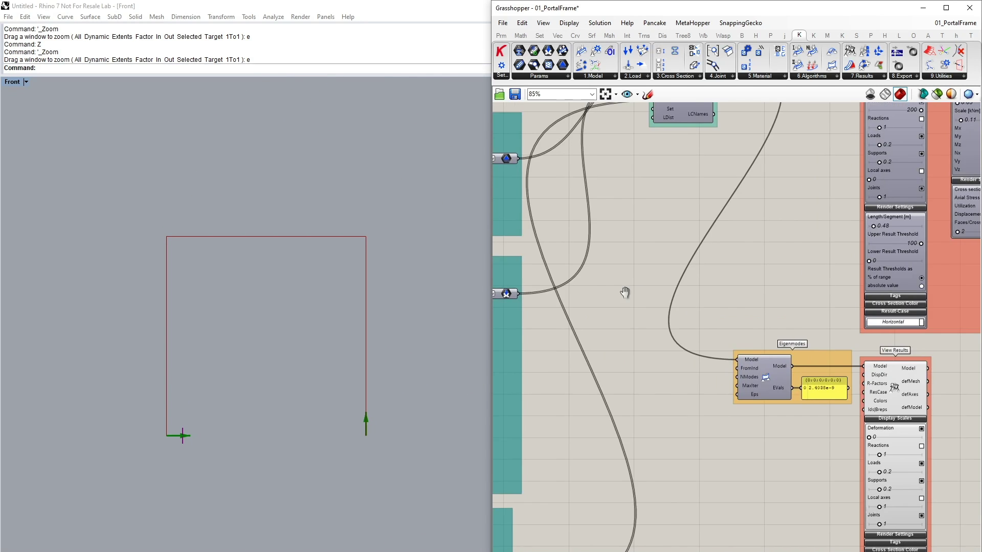
{"action": "right_click_drag", "start_coordinate": [624, 292], "coordinate": [849, 349]}
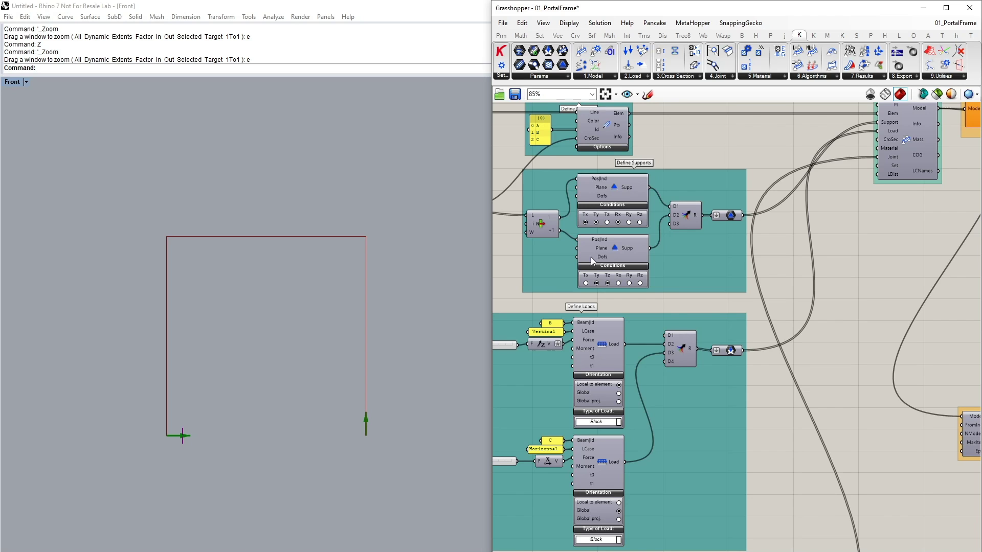
{"action": "left_click", "coordinate": [596, 282]}
{"action": "scroll", "coordinate": [859, 361], "scroll_direction": "up", "scroll_amount": 4}
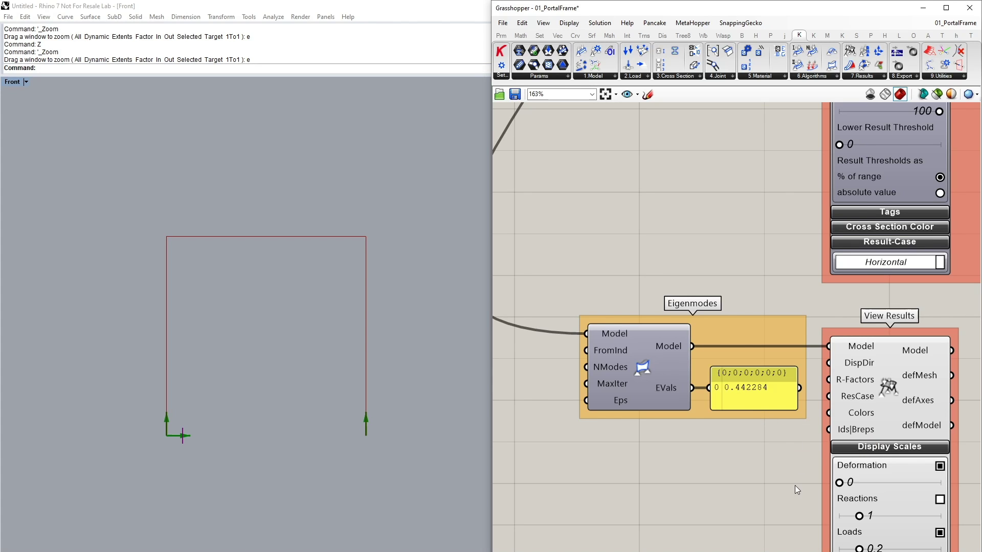
- Set the eigenmode deformation scale to 1.95 and check the Perspective and Front views
{"action": "left_click_drag", "start_coordinate": [839, 483], "coordinate": [867, 485]}
{"action": "double_click", "coordinate": [13, 83]}
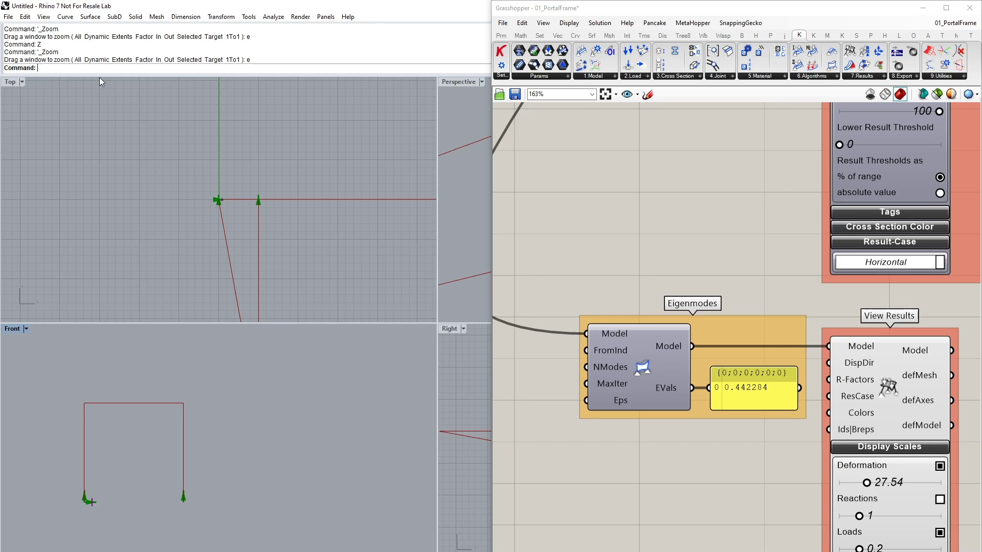
{"action": "double_click", "coordinate": [449, 82]}
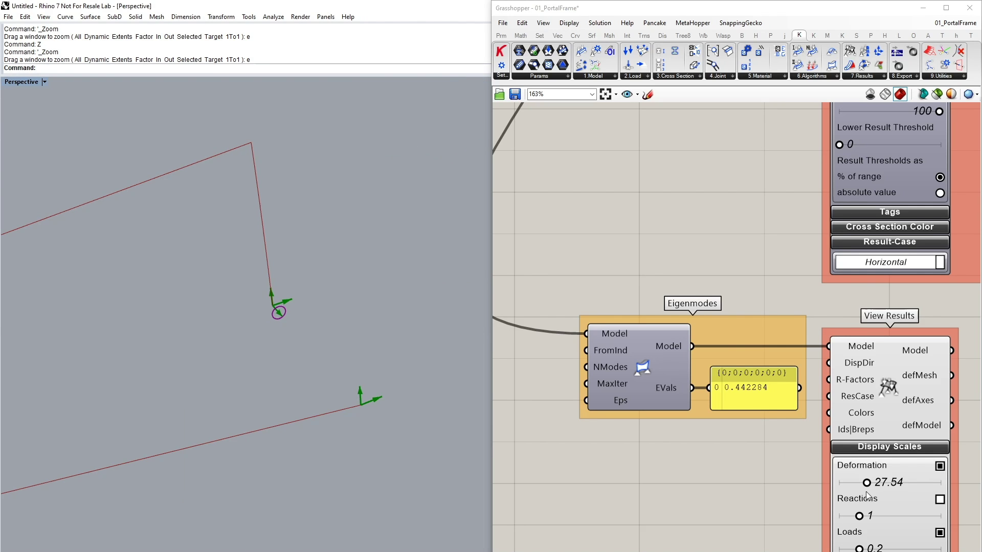
{"action": "left_click_drag", "start_coordinate": [866, 484], "coordinate": [843, 485]}
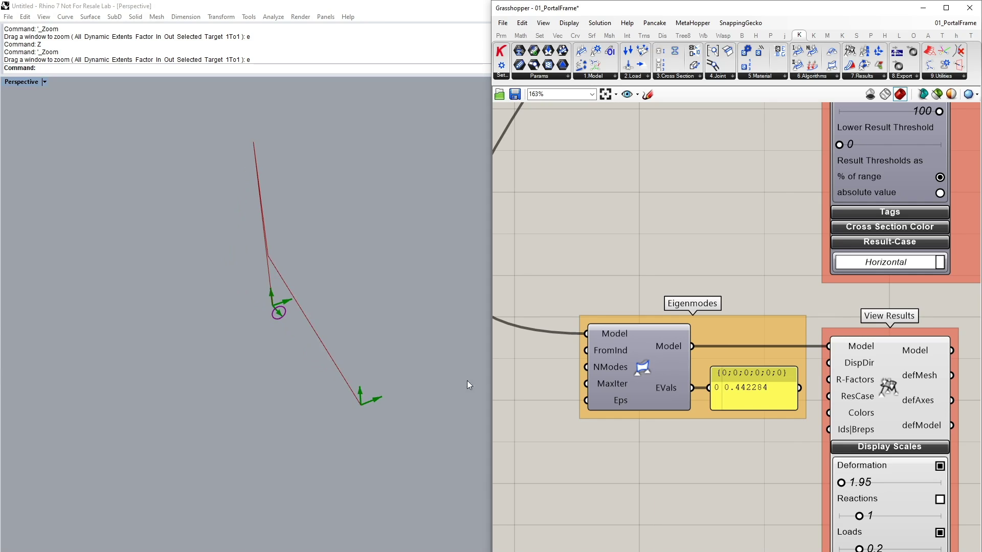
{"action": "double_click", "coordinate": [32, 81]}
{"action": "double_click", "coordinate": [15, 326]}
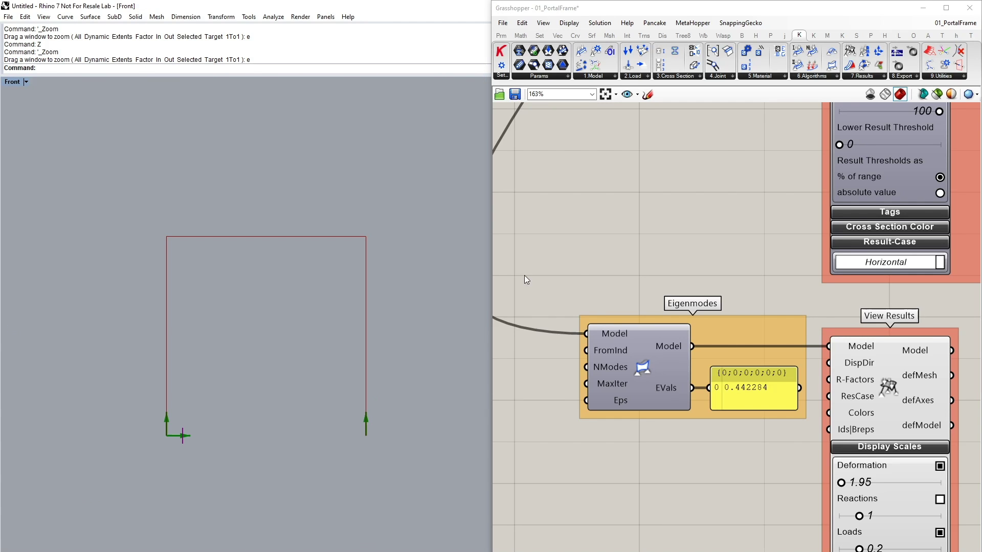
- Turn on the View Results preview in the Rhino viewport
{"action": "left_click", "coordinate": [894, 369]}
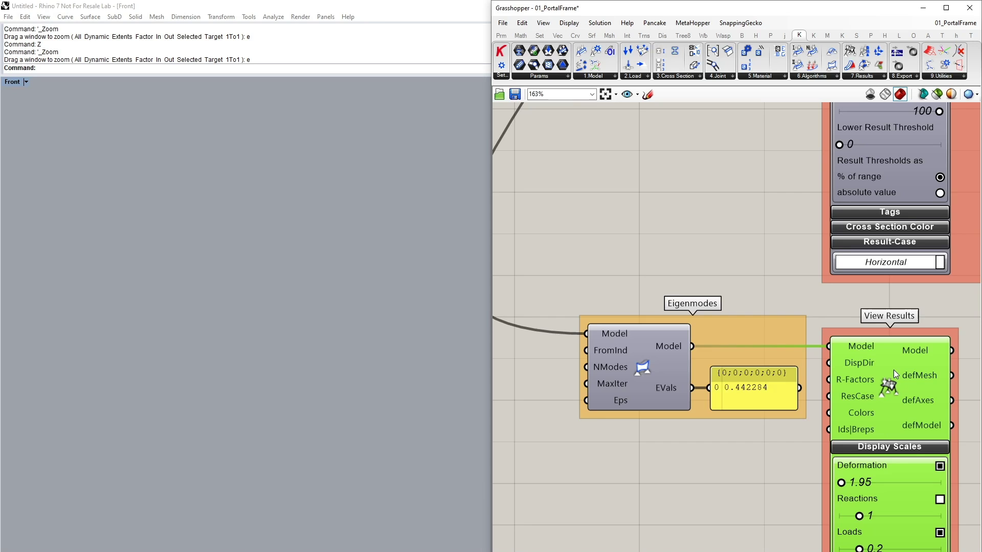
{"action": "scroll", "coordinate": [894, 370], "scroll_direction": "up", "scroll_amount": 1}
{"action": "middle_click", "coordinate": [932, 337]}
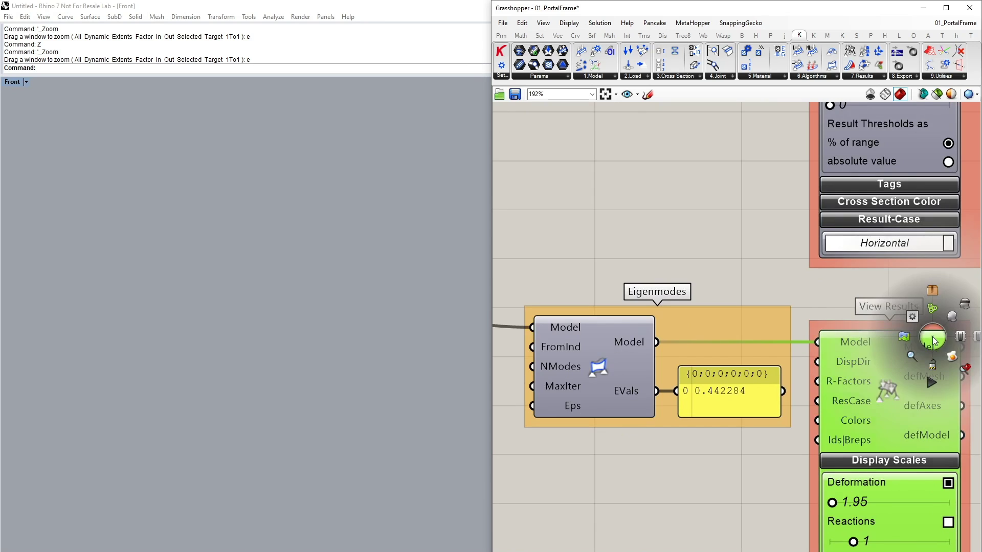
{"action": "left_click", "coordinate": [766, 278]}
{"action": "scroll", "coordinate": [746, 223], "scroll_direction": "down", "scroll_amount": 3}
{"action": "right_click_drag", "start_coordinate": [746, 223], "coordinate": [689, 417]}
{"action": "scroll", "coordinate": [687, 412], "scroll_direction": "down", "scroll_amount": 1}
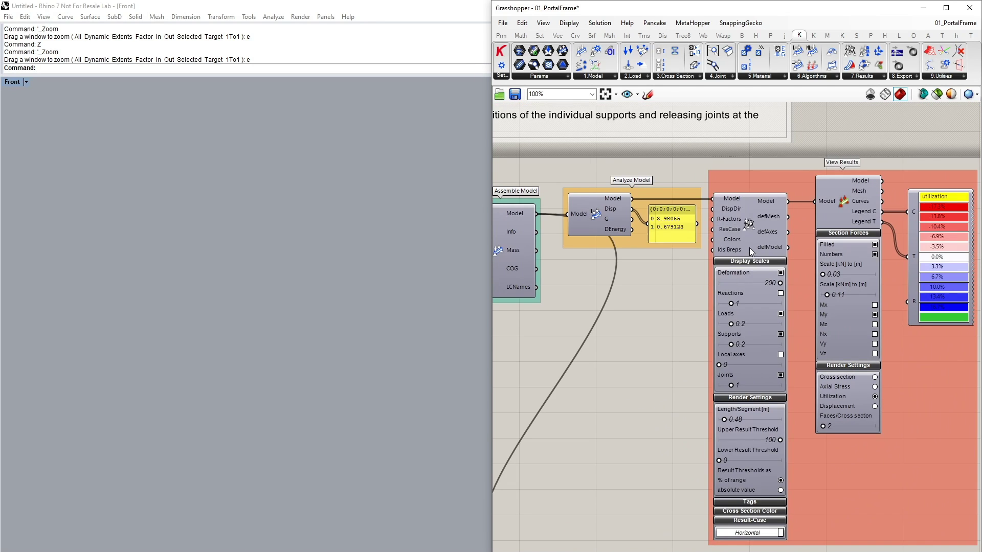
{"action": "left_click", "coordinate": [749, 248]}
{"action": "middle_click", "coordinate": [750, 247]}
{"action": "left_click", "coordinate": [826, 198]}
{"action": "middle_click", "coordinate": [826, 199]}
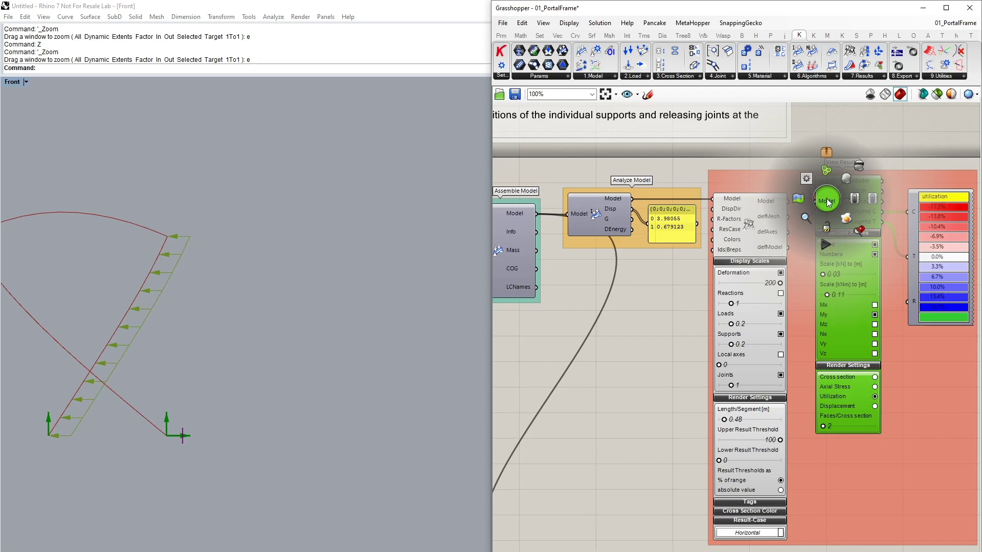
{"action": "left_click", "coordinate": [842, 176]}
{"action": "left_click", "coordinate": [665, 372]}
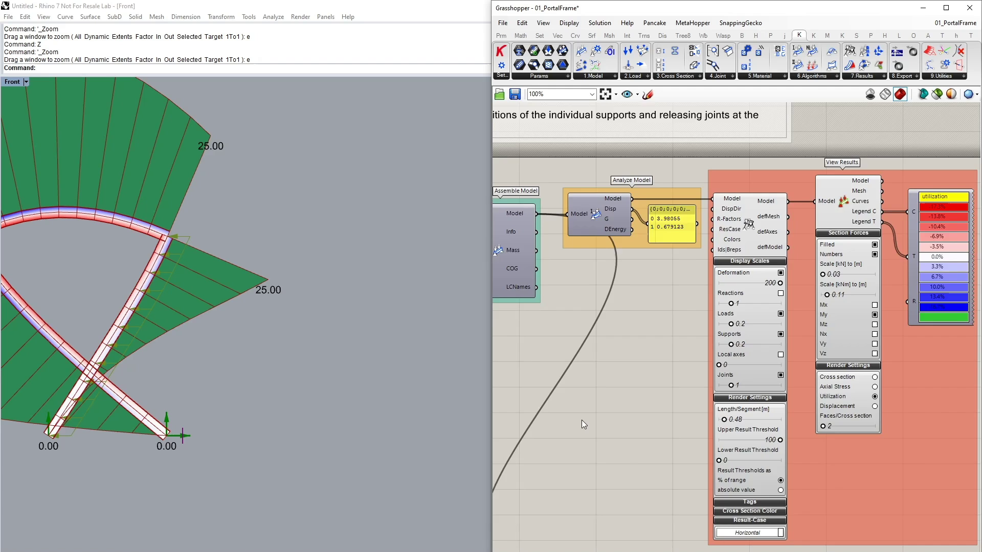
- Restrain the second support in Tx again
{"action": "right_click_drag", "start_coordinate": [581, 419], "coordinate": [778, 409]}
{"action": "right_click_drag", "start_coordinate": [534, 434], "coordinate": [834, 394]}
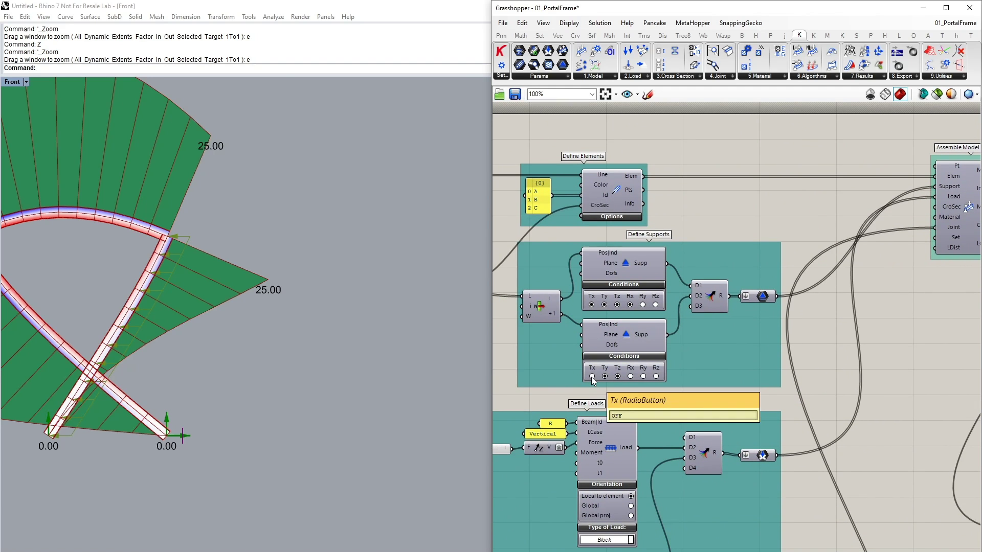
{"action": "left_click", "coordinate": [591, 376]}
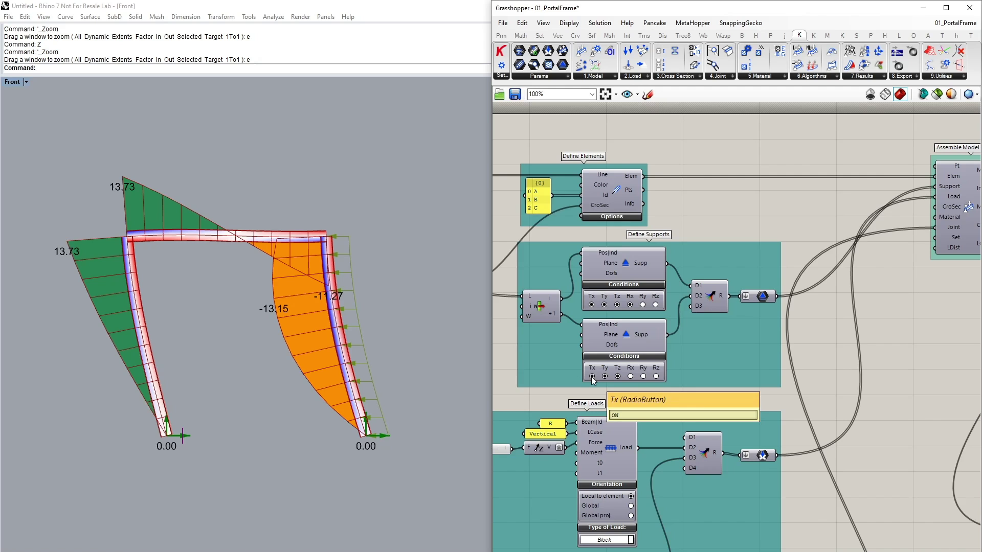
{"action": "right_click_drag", "start_coordinate": [685, 458], "coordinate": [705, 214]}
- Release rotation Ry in the joint definition between beam B and column A
{"action": "right_click_drag", "start_coordinate": [723, 432], "coordinate": [716, 278]}
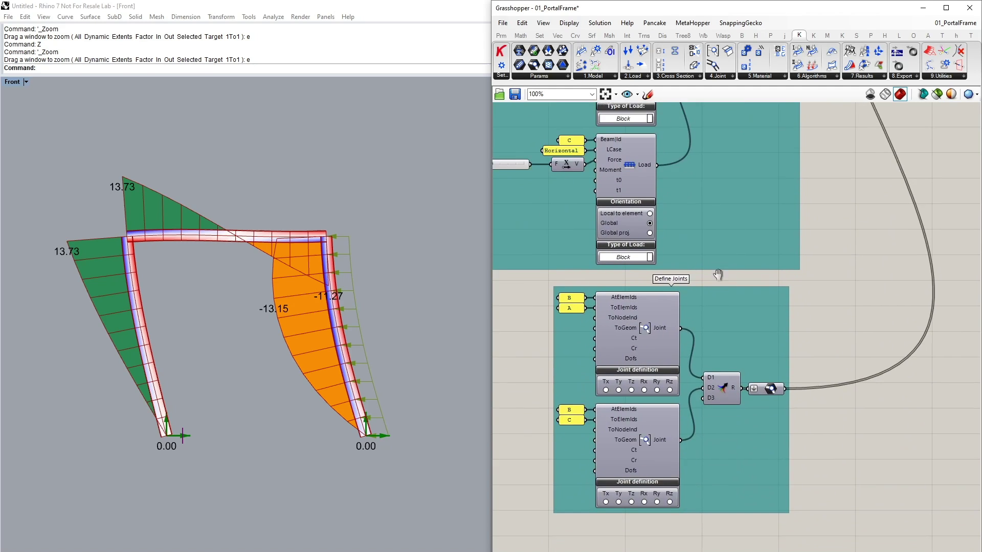
{"action": "scroll", "coordinate": [652, 335], "scroll_direction": "up", "scroll_amount": 2}
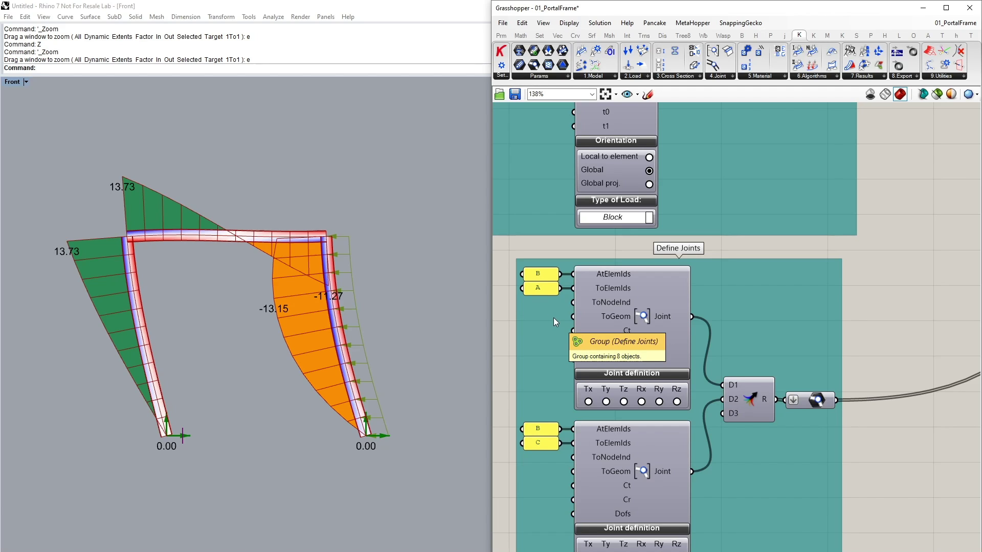
{"action": "left_click", "coordinate": [659, 401]}
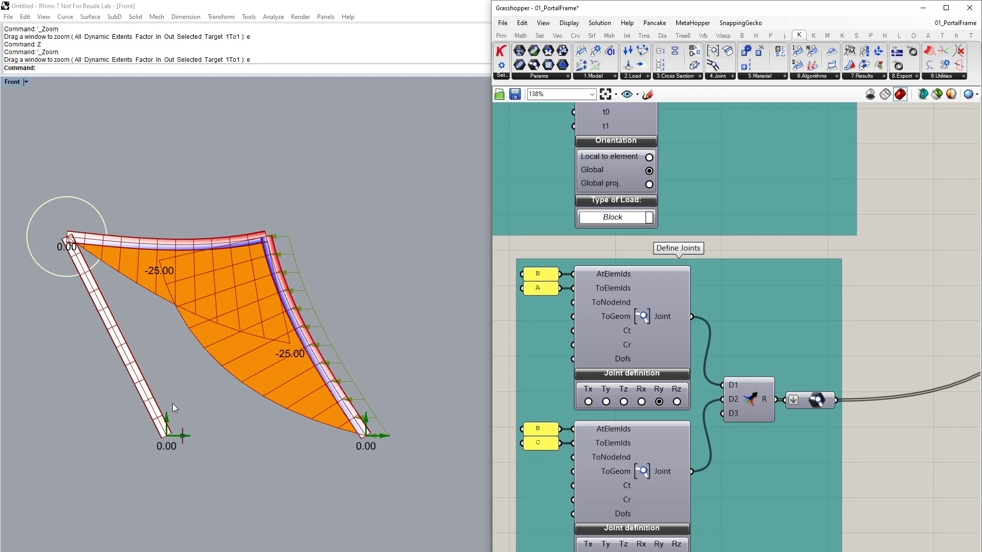
- Set the Result-Case value list to Vertical
{"action": "scroll", "coordinate": [864, 256], "scroll_direction": "down", "scroll_amount": 5}
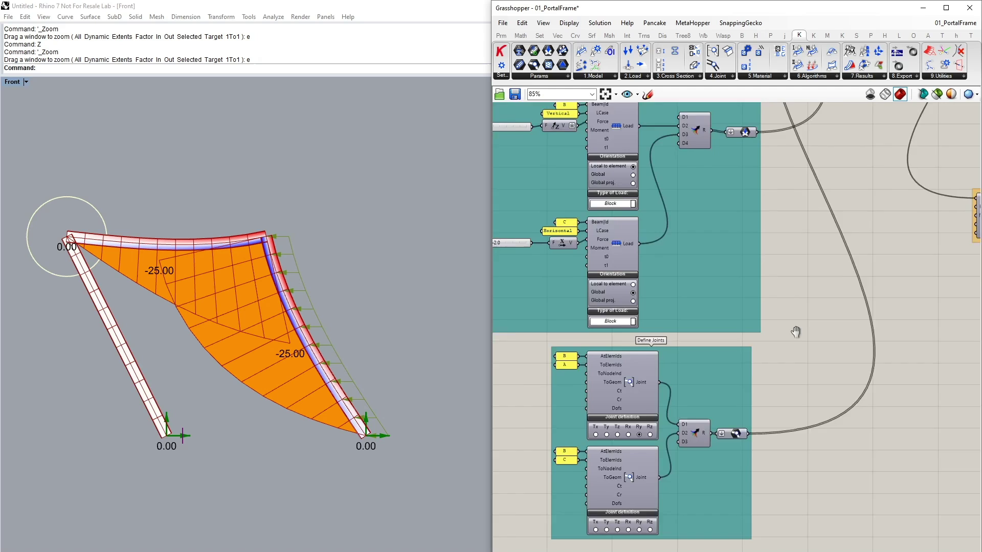
{"action": "right_click_drag", "start_coordinate": [794, 330], "coordinate": [772, 267]}
{"action": "scroll", "coordinate": [771, 267], "scroll_direction": "up", "scroll_amount": 1}
{"action": "left_click", "coordinate": [841, 352]}
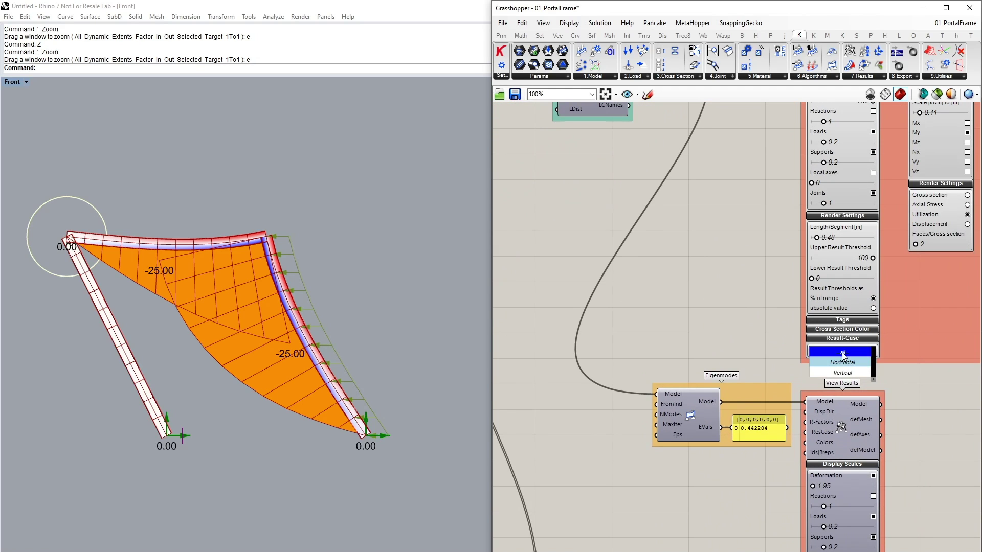
{"action": "left_click", "coordinate": [844, 381]}
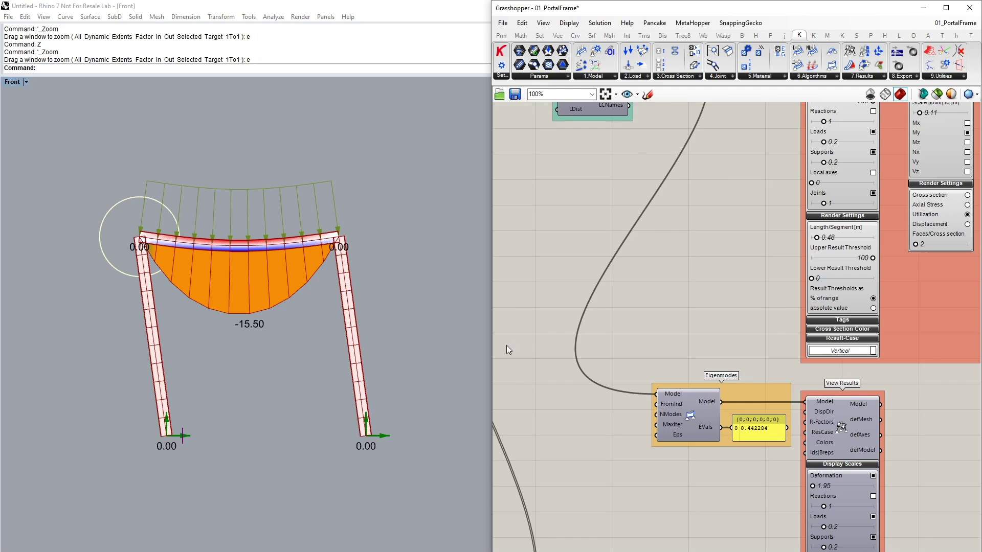
- Tick Ry in the second support's Conditions, fixing its rotation about the Y axis
{"action": "right_click_drag", "start_coordinate": [505, 345], "coordinate": [802, 405]}
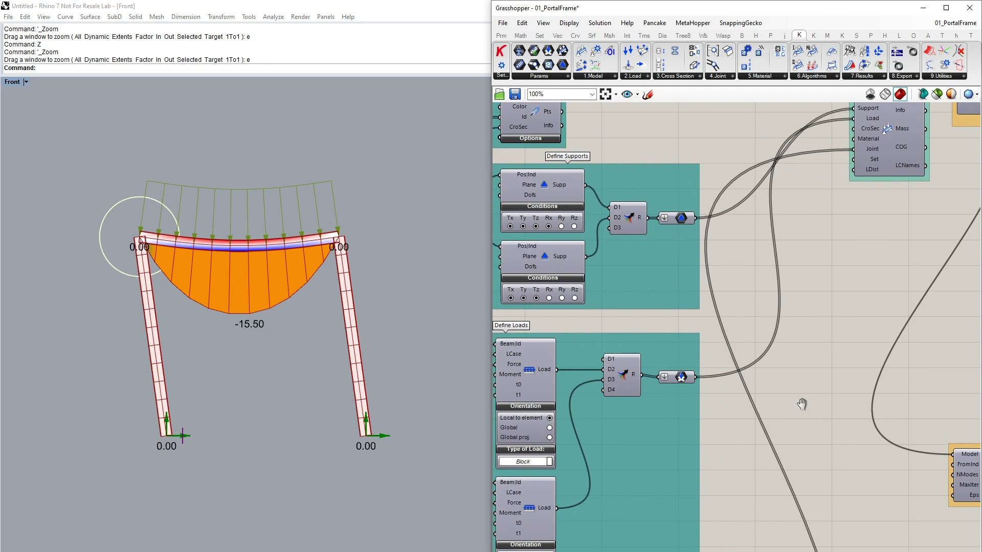
{"action": "left_click", "coordinate": [562, 298]}
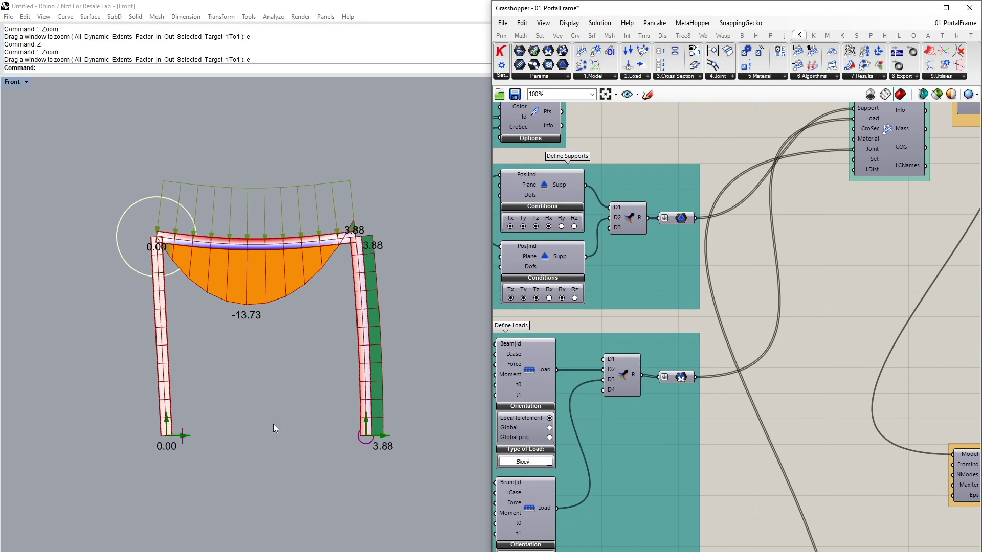
{"action": "right_click_drag", "start_coordinate": [642, 466], "coordinate": [703, 287]}
{"action": "scroll", "coordinate": [646, 404], "scroll_direction": "up", "scroll_amount": 3}
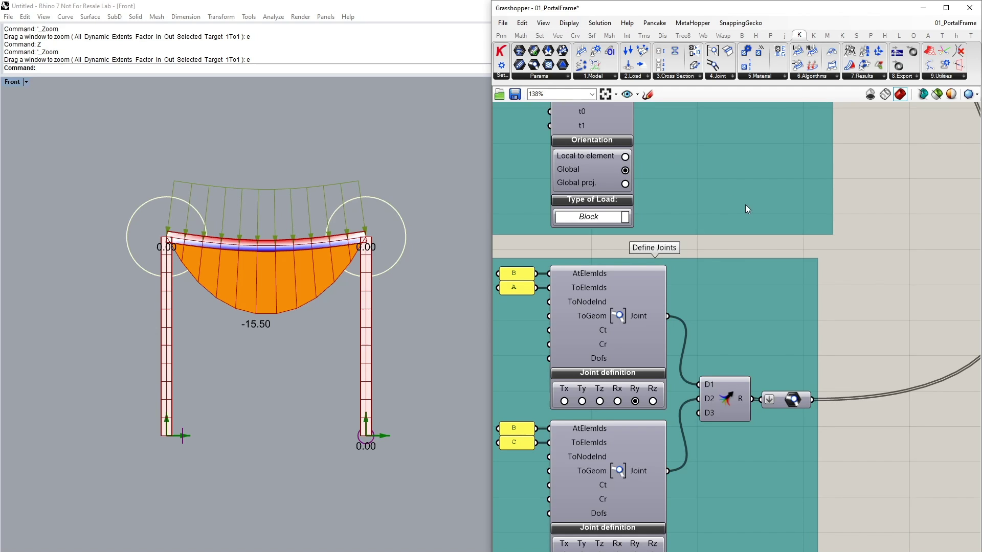
{"action": "scroll", "coordinate": [744, 204], "scroll_direction": "down", "scroll_amount": 3}
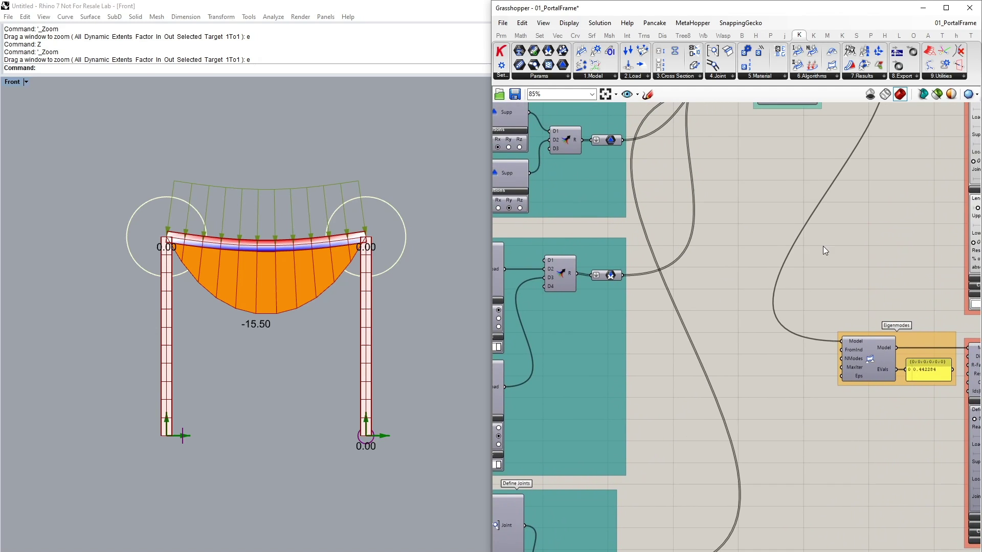
{"action": "right_click_drag", "start_coordinate": [823, 246], "coordinate": [686, 316]}
{"action": "right_click_drag", "start_coordinate": [791, 285], "coordinate": [749, 343]}
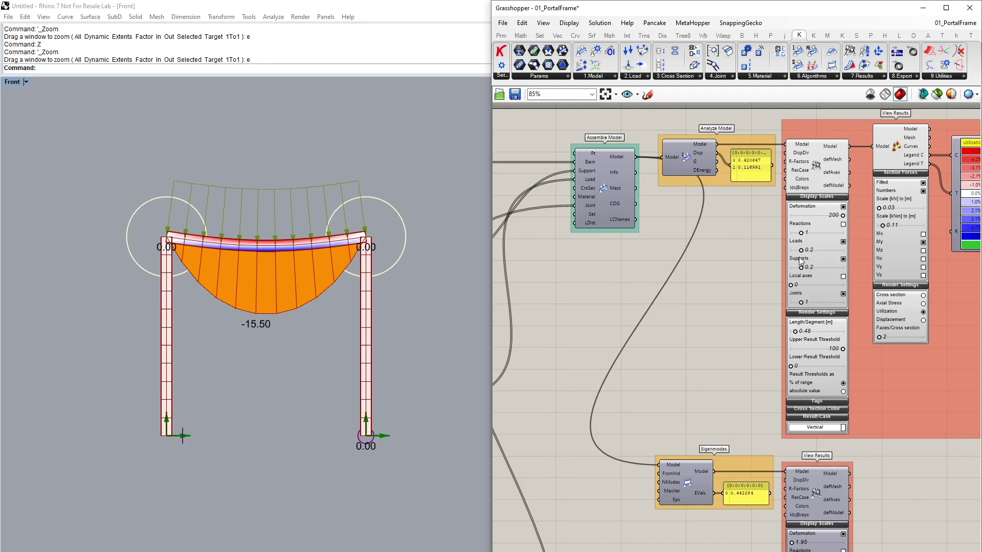
{"action": "scroll", "coordinate": [817, 240], "scroll_direction": "up", "scroll_amount": 3}
{"action": "left_click_drag", "start_coordinate": [859, 198], "coordinate": [871, 229]}
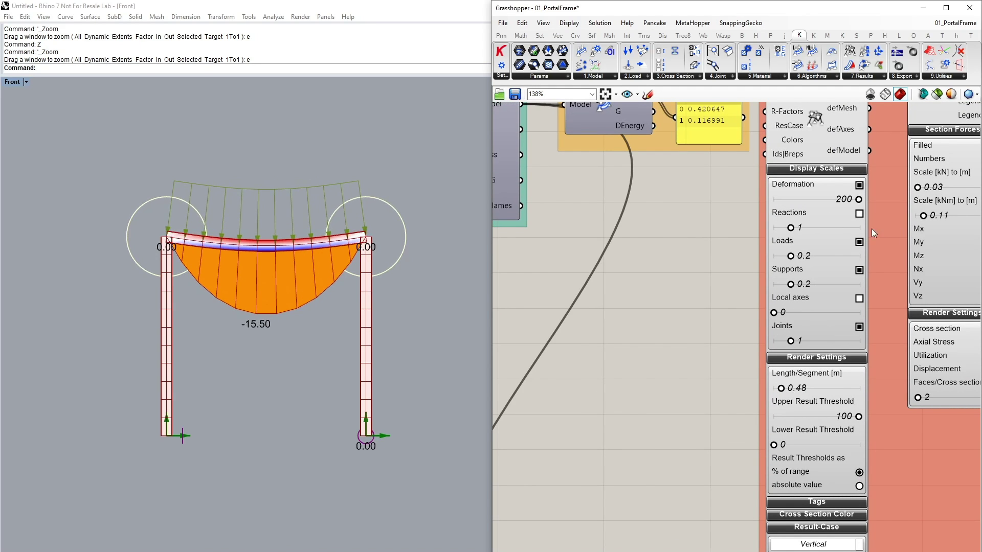
{"action": "left_click", "coordinate": [803, 542]}
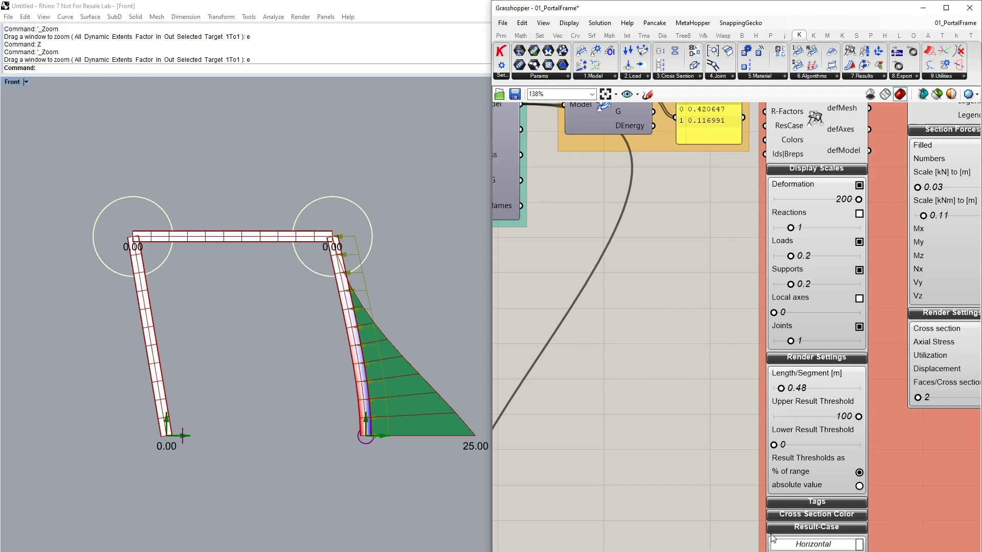
{"action": "left_click", "coordinate": [813, 544]}
{"action": "left_click", "coordinate": [813, 545]}
{"action": "left_click", "coordinate": [813, 545]}
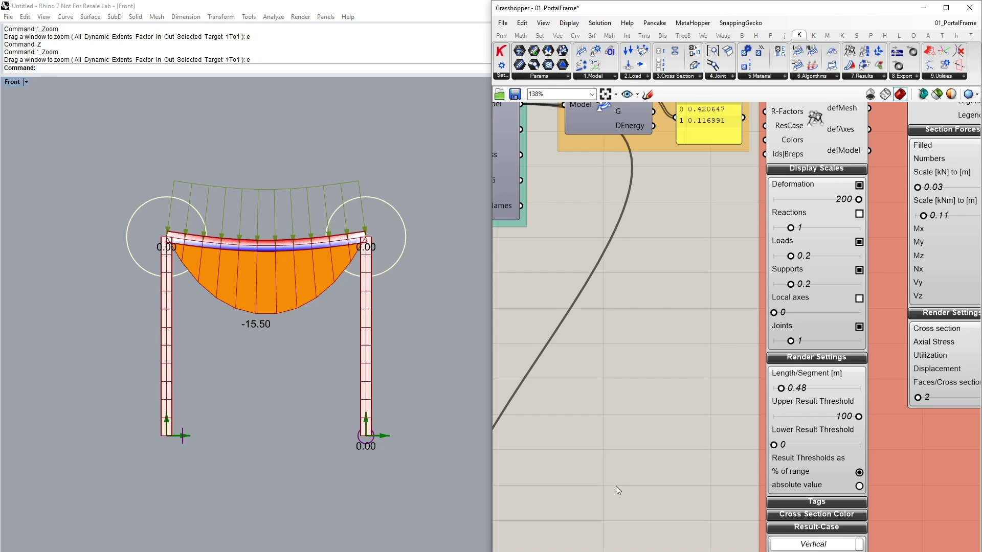
{"action": "right_click_drag", "start_coordinate": [615, 486], "coordinate": [676, 477]}
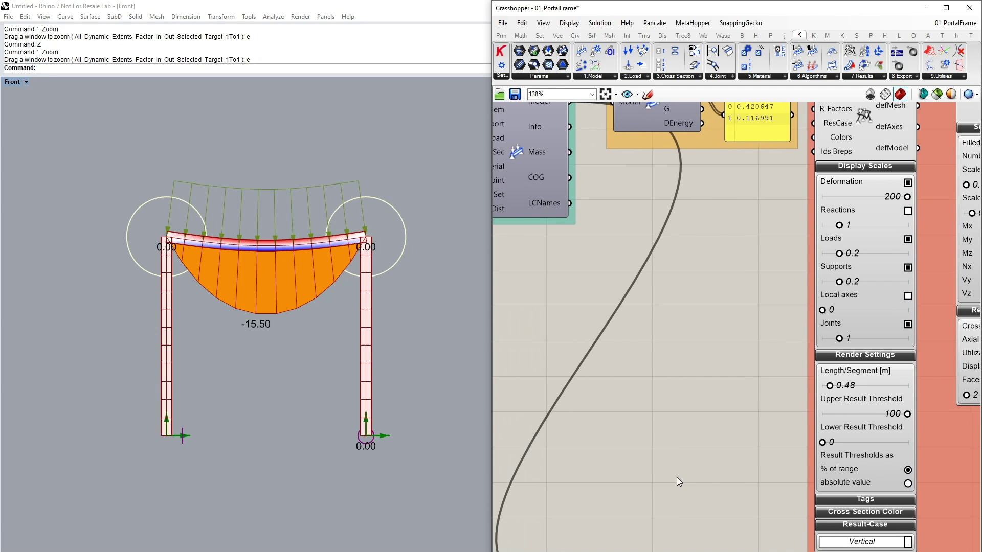